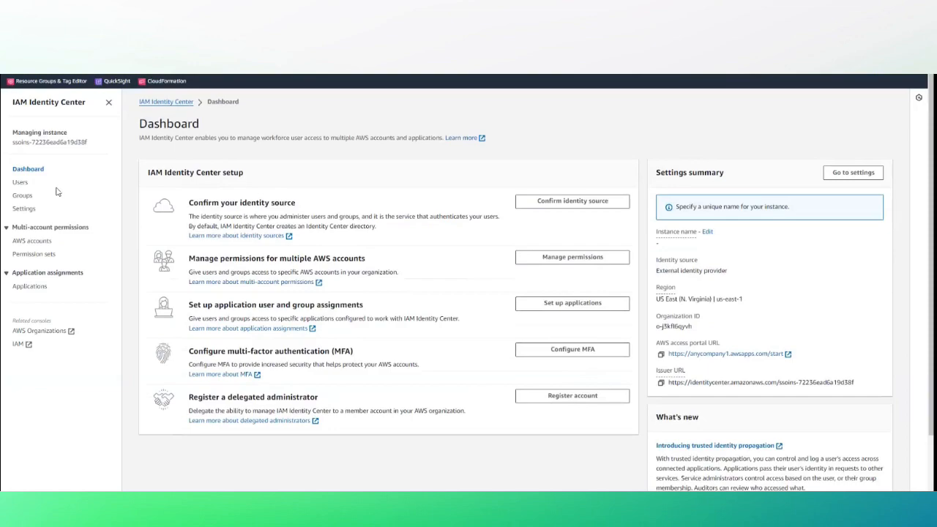
Open the Identity Center users list and sign in to the Okta developer account, entering the account password.
{"action": "left_click", "coordinate": [21, 182]}
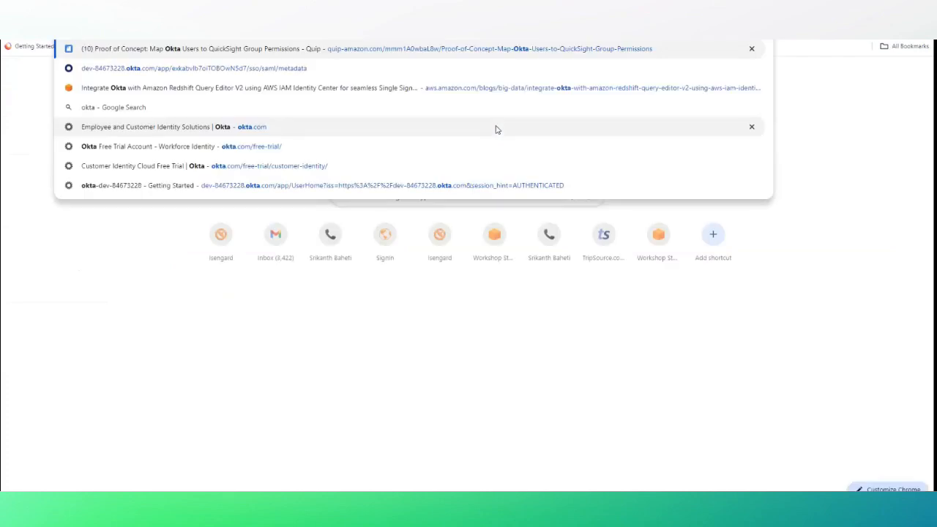
{"action": "key", "text": "Down"}
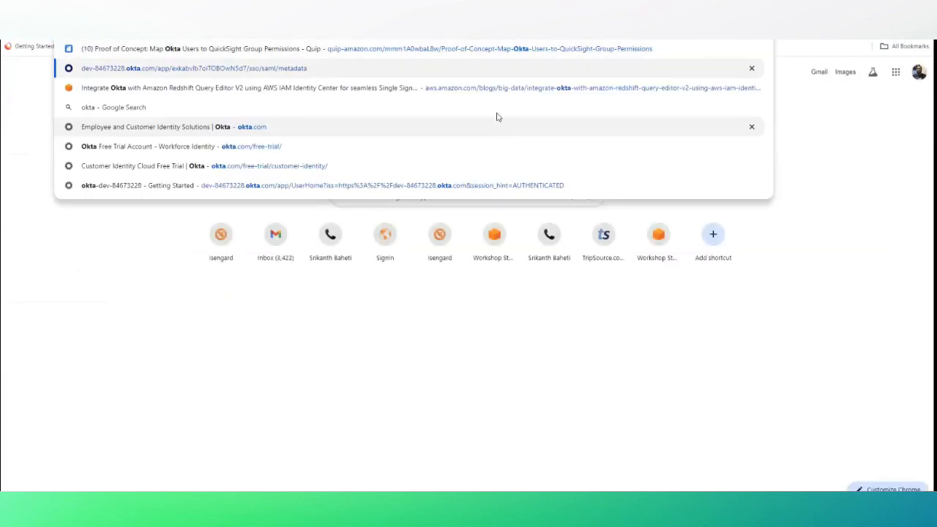
{"action": "key", "text": "Return"}
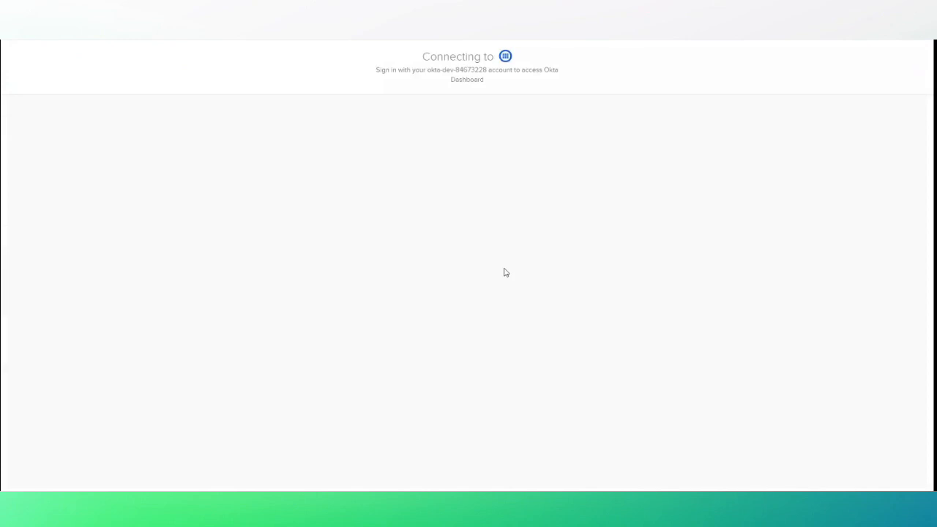
{"action": "type", "text": "•••••"}
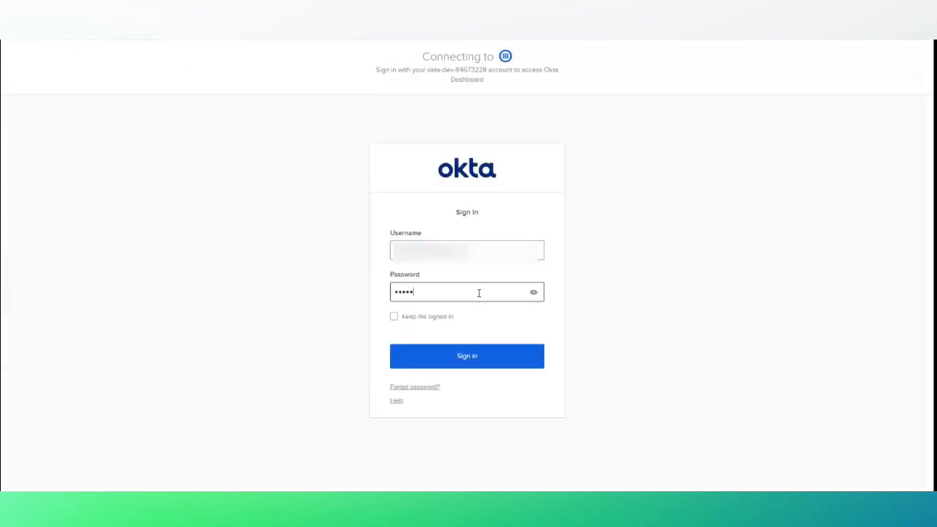
{"action": "type", "text": "••••"}
{"action": "key", "text": "Return"}
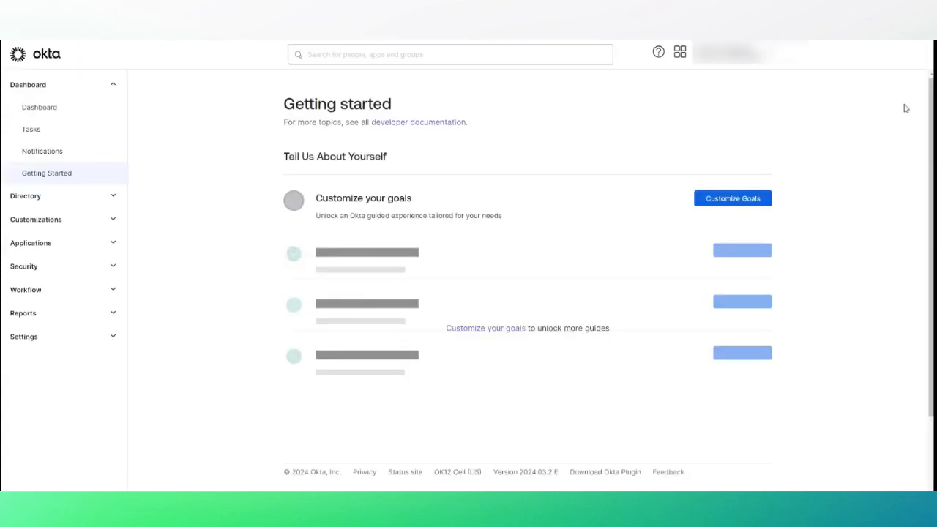
Review the groups and people in the Okta directory and the corresponding users and groups in IAM Identity Center.
{"action": "left_click", "coordinate": [53, 198]}
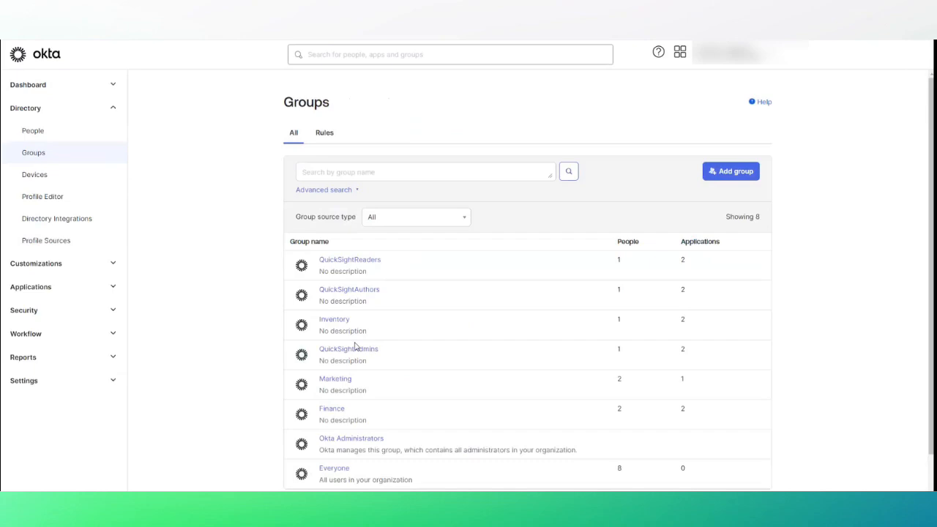
{"action": "left_click", "coordinate": [33, 131]}
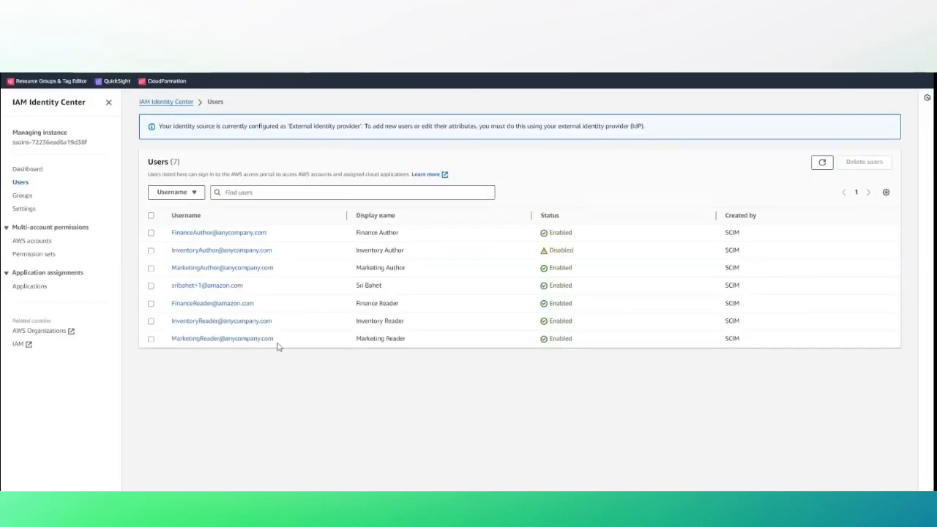
{"action": "left_click_drag", "start_coordinate": [277, 347], "coordinate": [174, 233]}
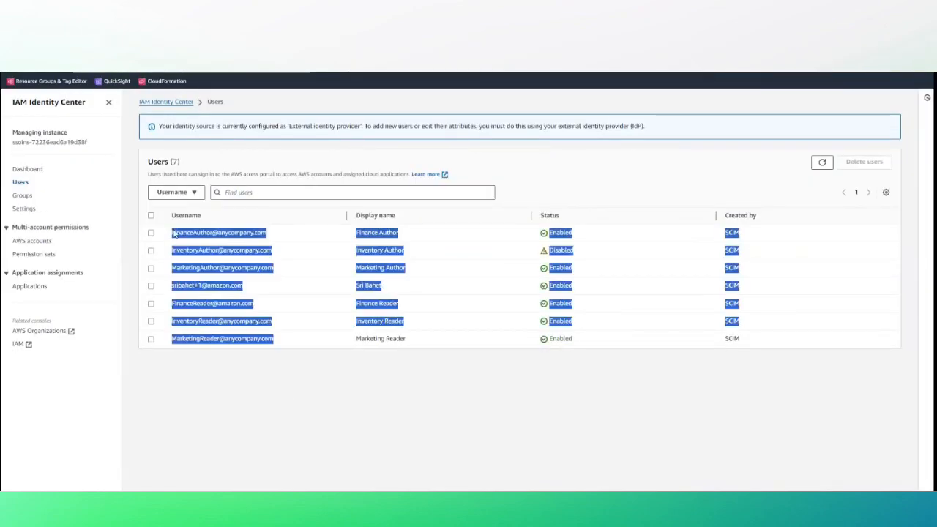
{"action": "left_click", "coordinate": [327, 408]}
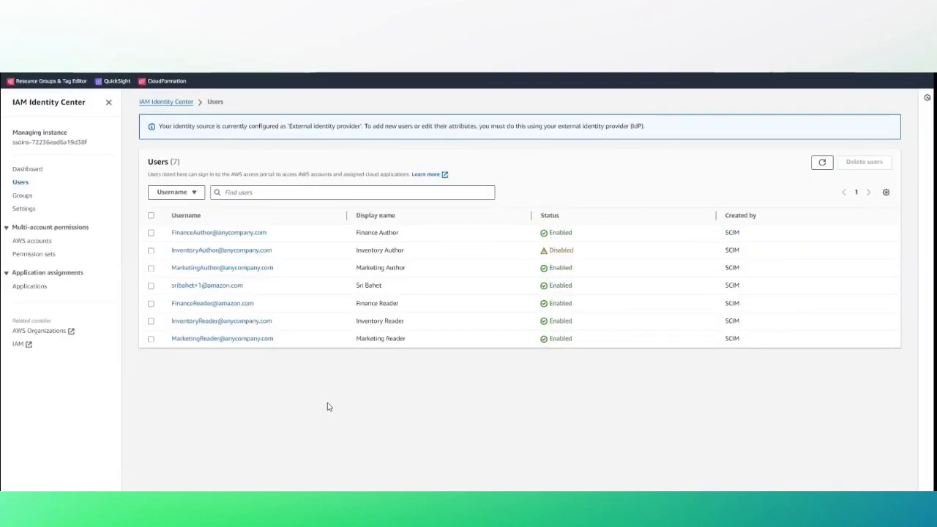
{"action": "left_click", "coordinate": [32, 197]}
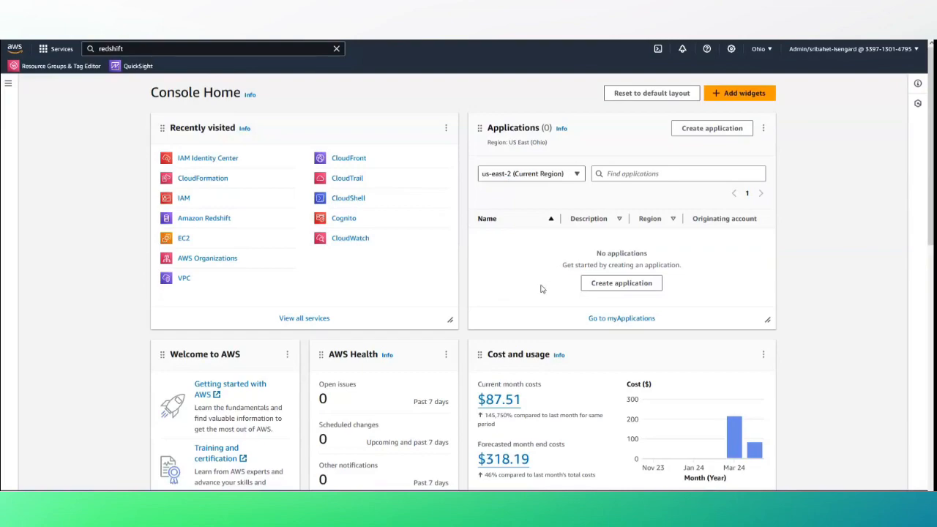
Check the signed-in account details in the AWS console and the account name in the QuickSight account settings.
{"action": "left_click", "coordinate": [886, 51]}
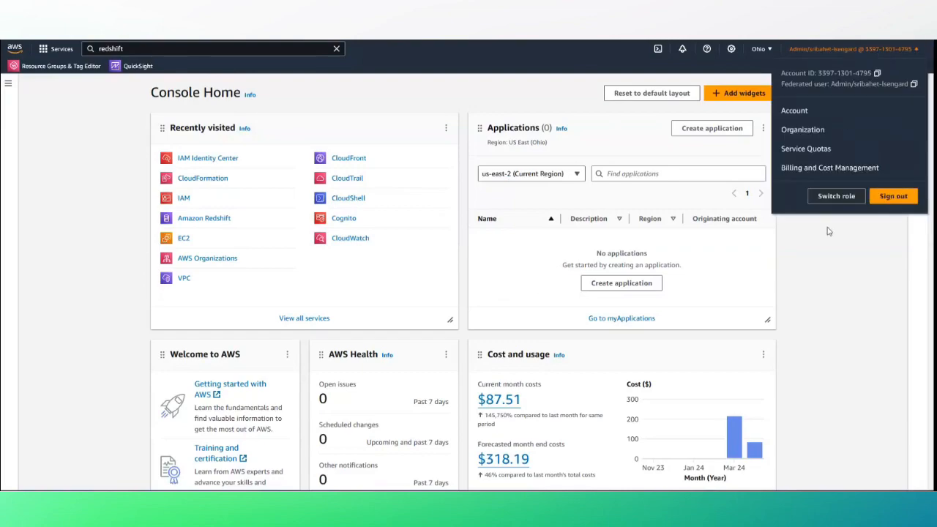
{"action": "left_click", "coordinate": [828, 313]}
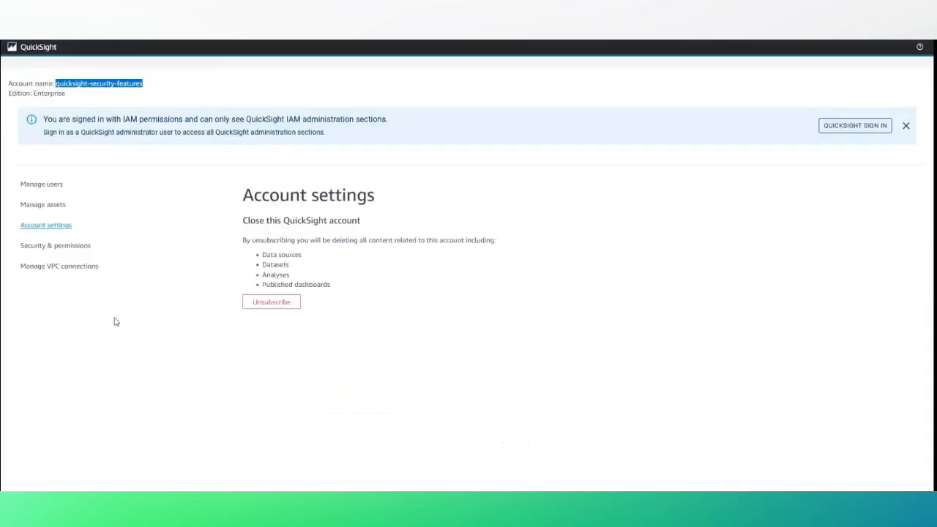
{"action": "left_click", "coordinate": [146, 225]}
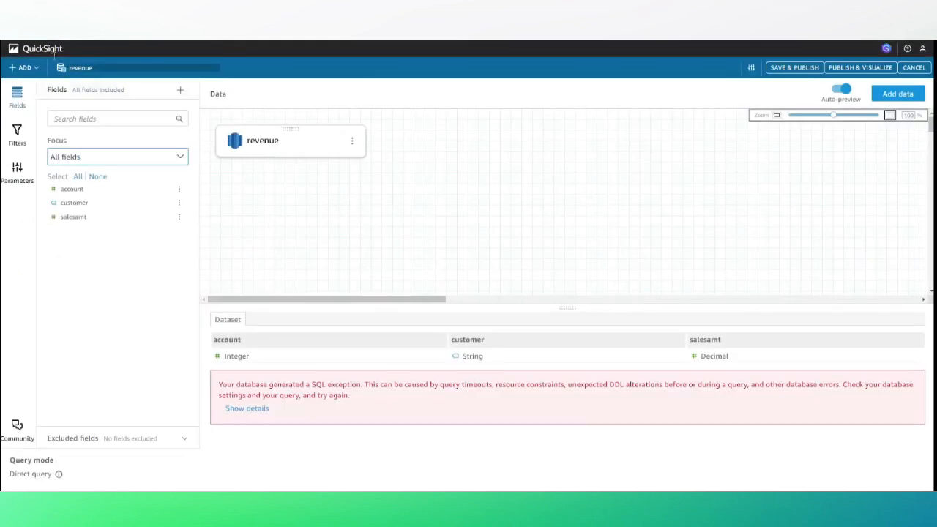
Leave the revenue dataset, sign out of QuickSight and restart sign-in with the account name quicksight-security-features.
{"action": "left_click", "coordinate": [49, 55]}
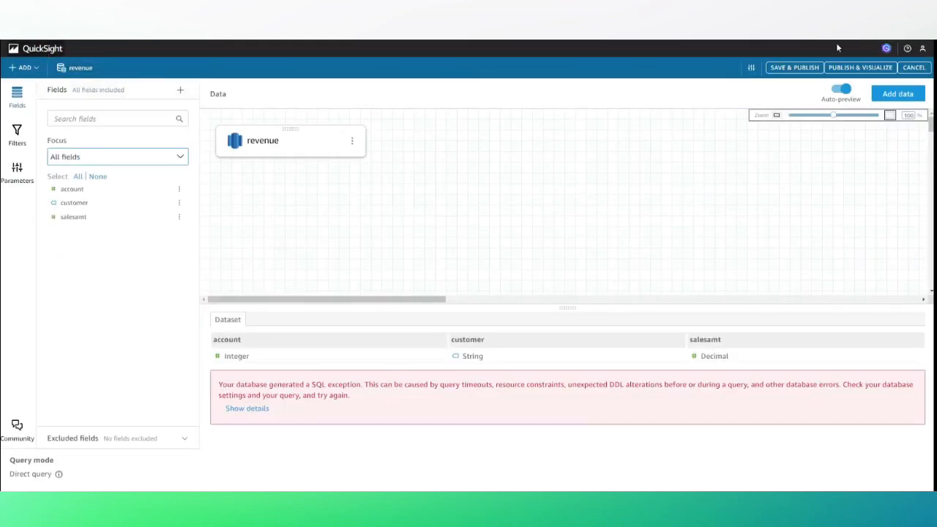
{"action": "left_click", "coordinate": [921, 51]}
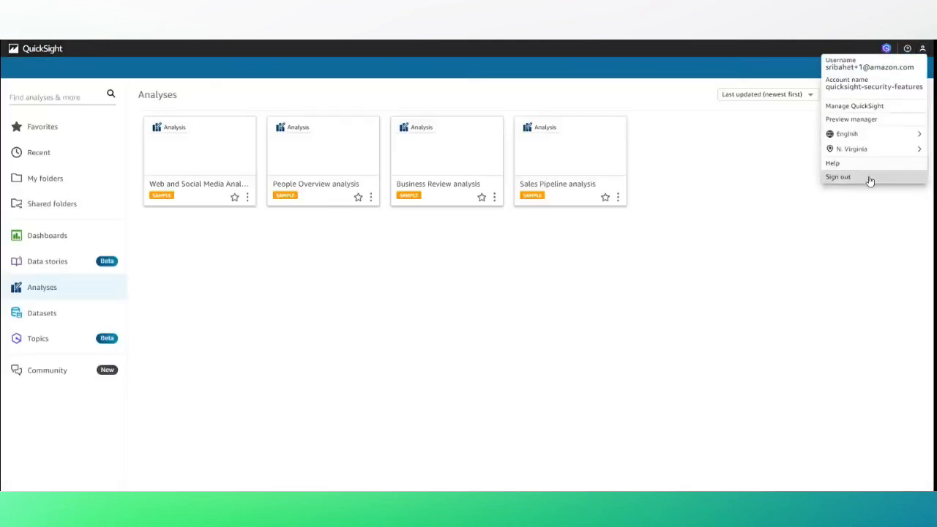
{"action": "left_click", "coordinate": [869, 178]}
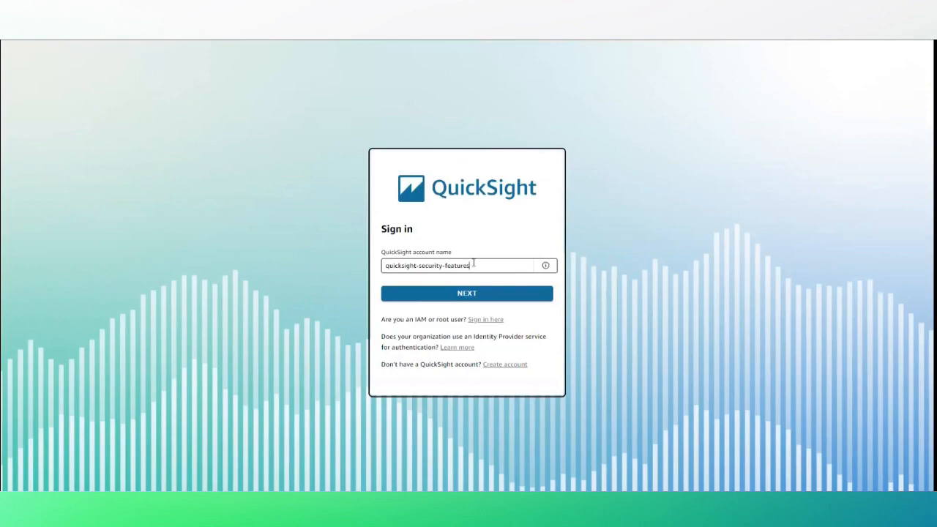
{"action": "left_click", "coordinate": [494, 297]}
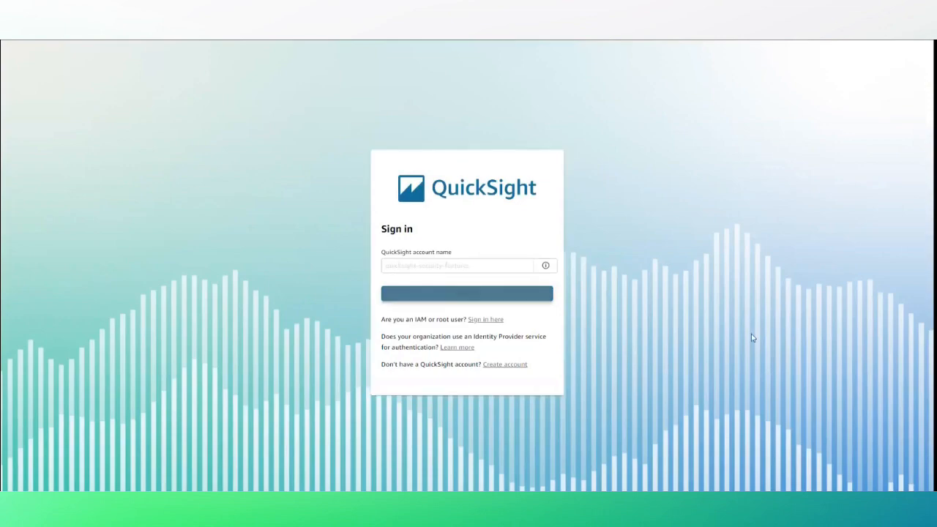
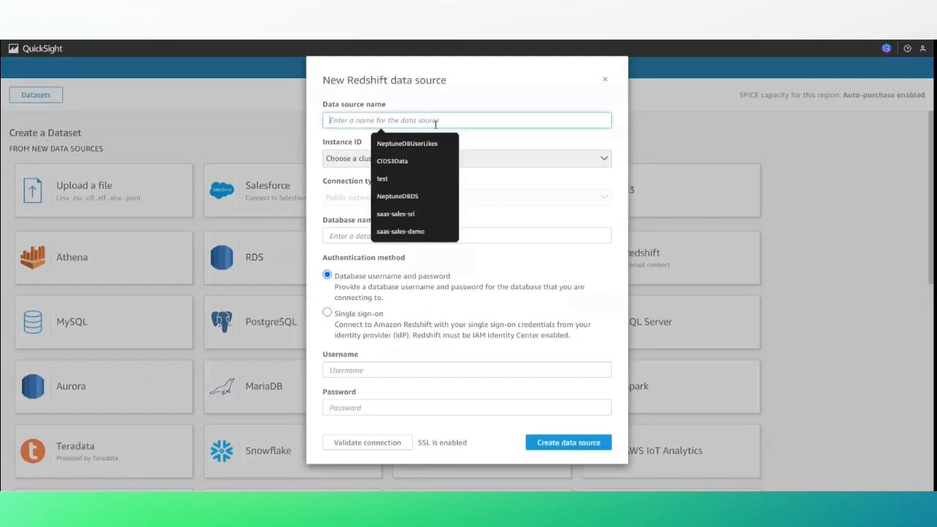
Name the new Redshift data source Redshift-trusted-identity, with instance quicksight-redshift and connection type QuickSight-Redshift-Connection.
{"action": "type", "text": "Redshi"}
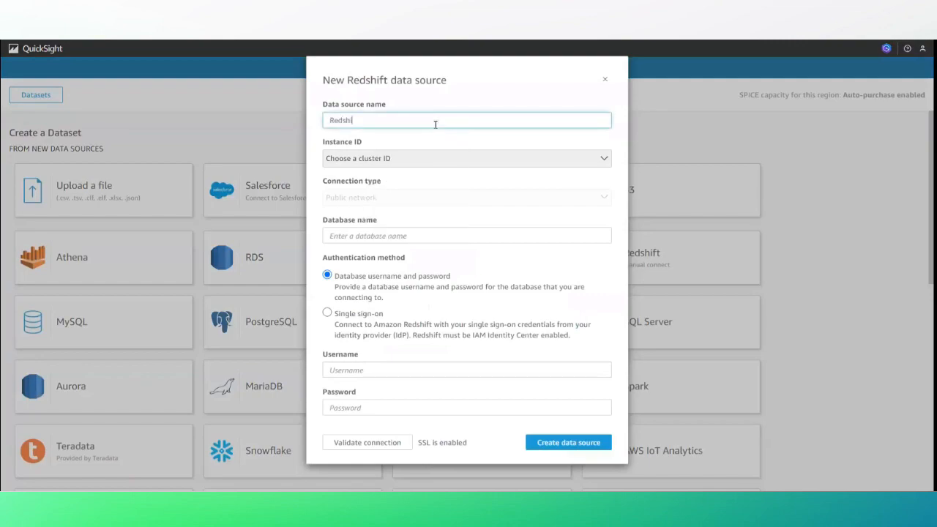
{"action": "type", "text": "ft-trusted-identity"}
{"action": "left_click", "coordinate": [434, 158]}
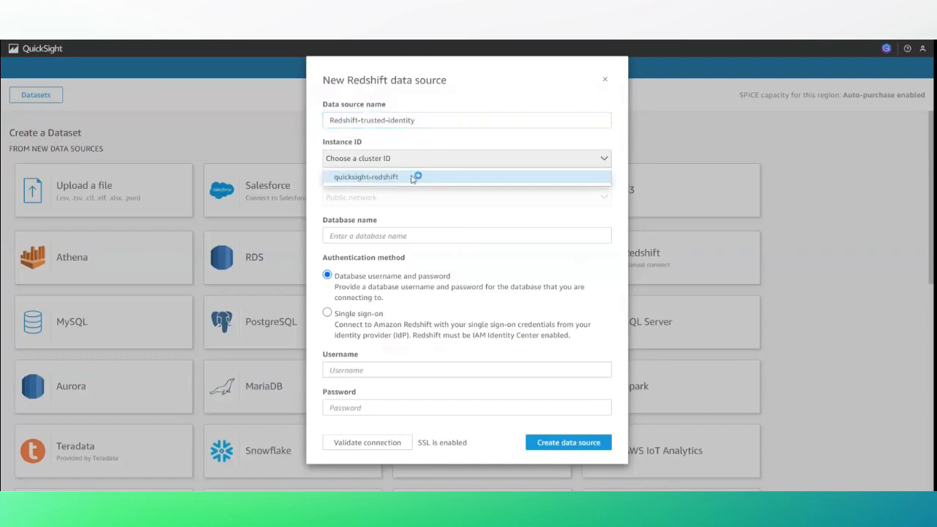
{"action": "left_click", "coordinate": [416, 176]}
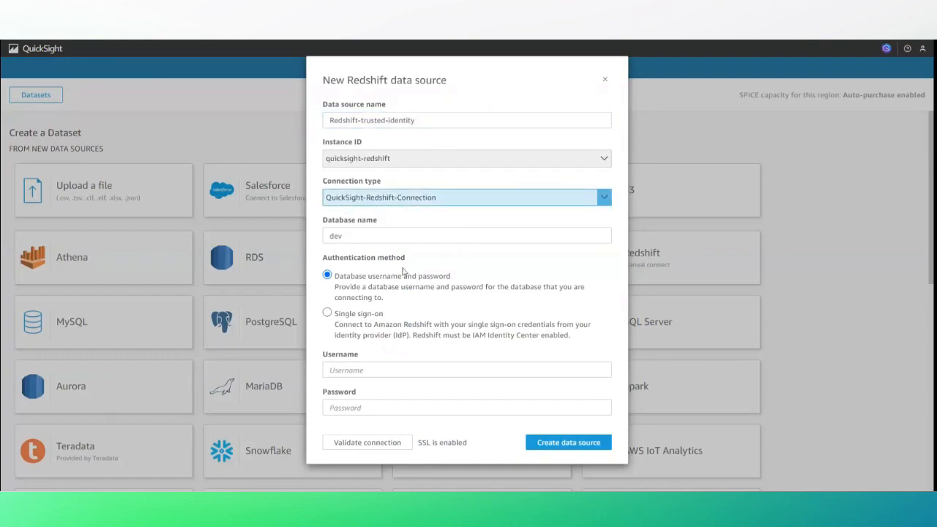
{"action": "left_click", "coordinate": [435, 205]}
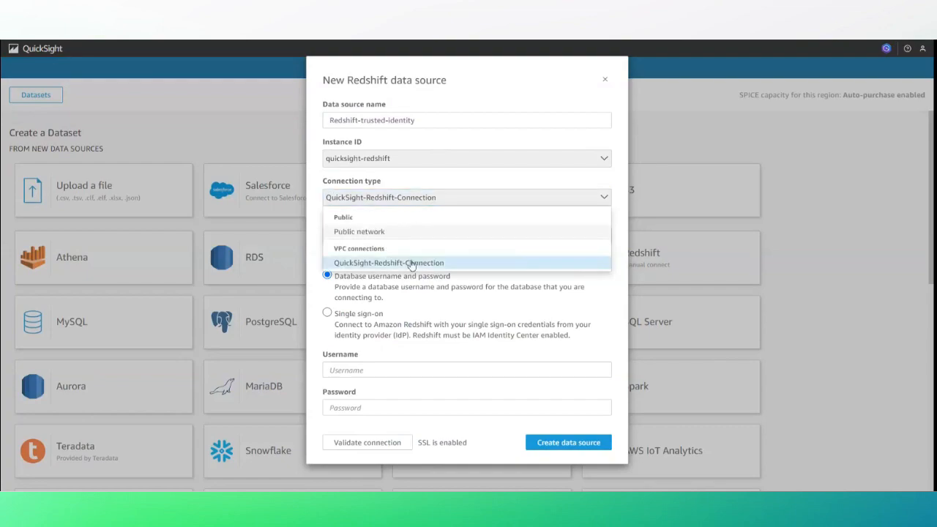
{"action": "left_click", "coordinate": [535, 256]}
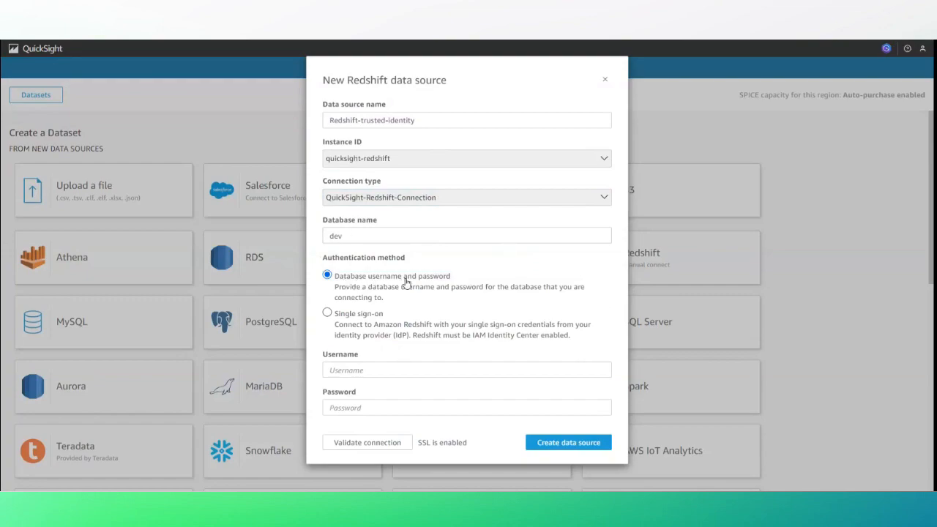
Set the authentication method to Single sign-on, validate the connection and create the data source.
{"action": "left_click", "coordinate": [383, 369]}
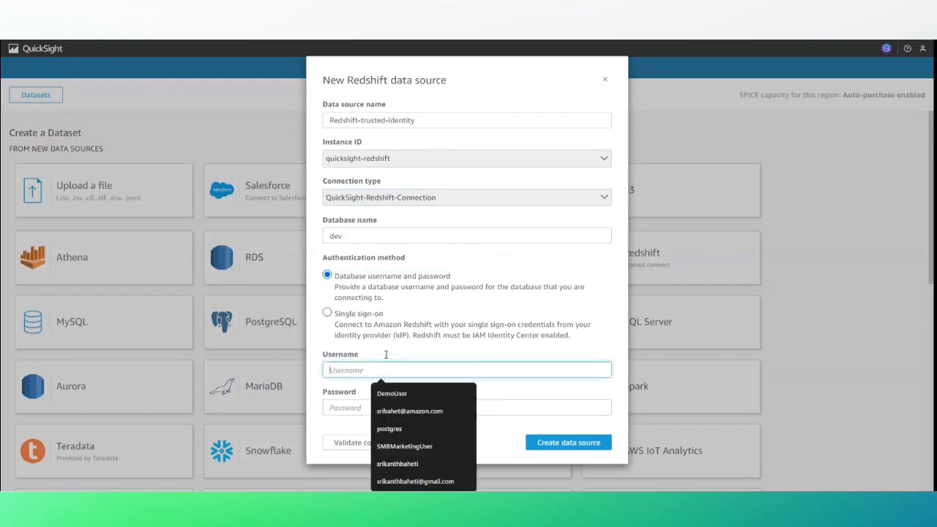
{"action": "left_click", "coordinate": [355, 315]}
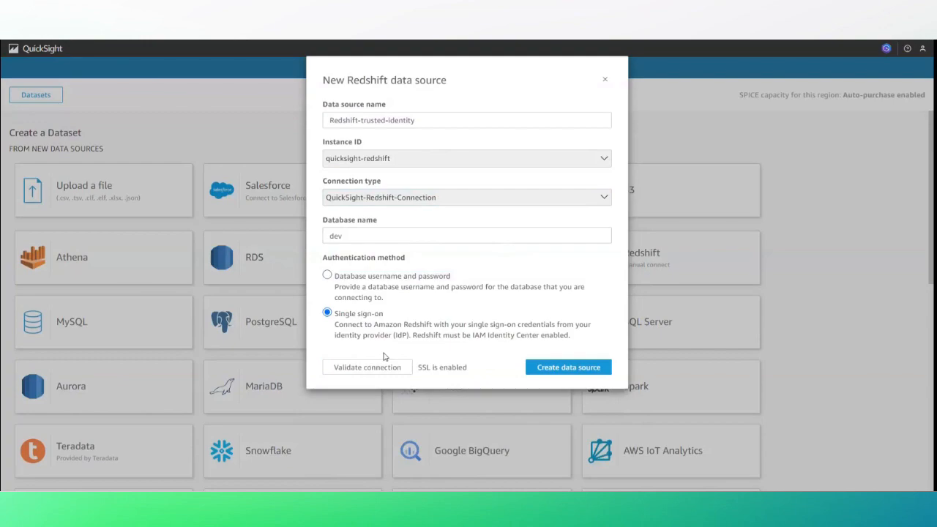
{"action": "left_click", "coordinate": [372, 367]}
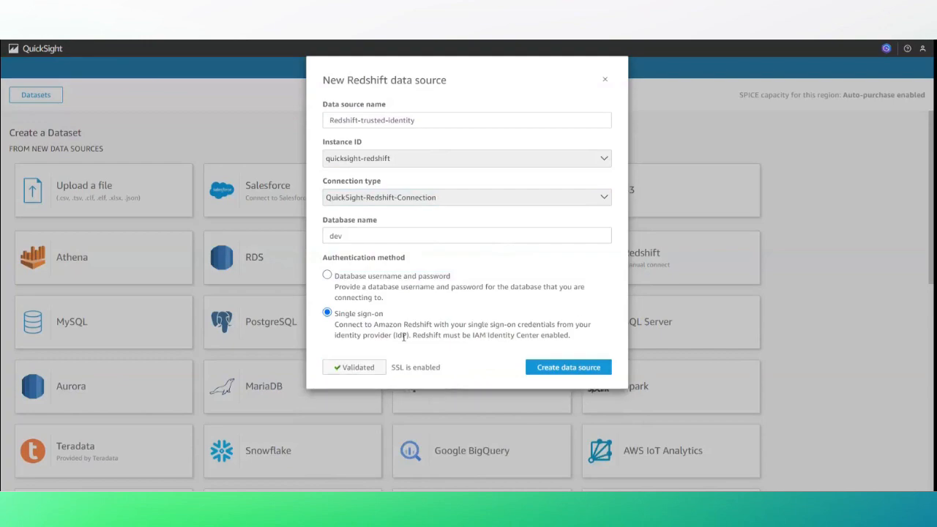
{"action": "left_click_drag", "start_coordinate": [335, 336], "coordinate": [445, 336]}
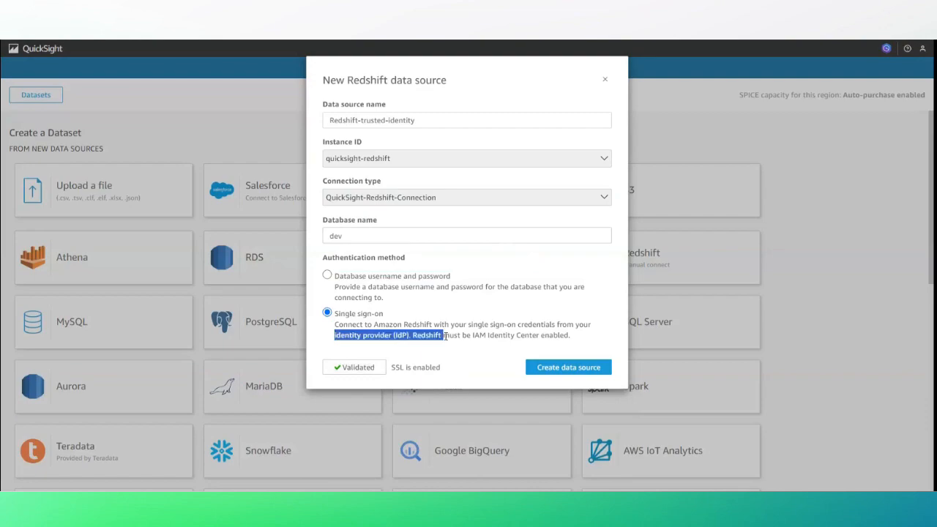
{"action": "left_click", "coordinate": [494, 368]}
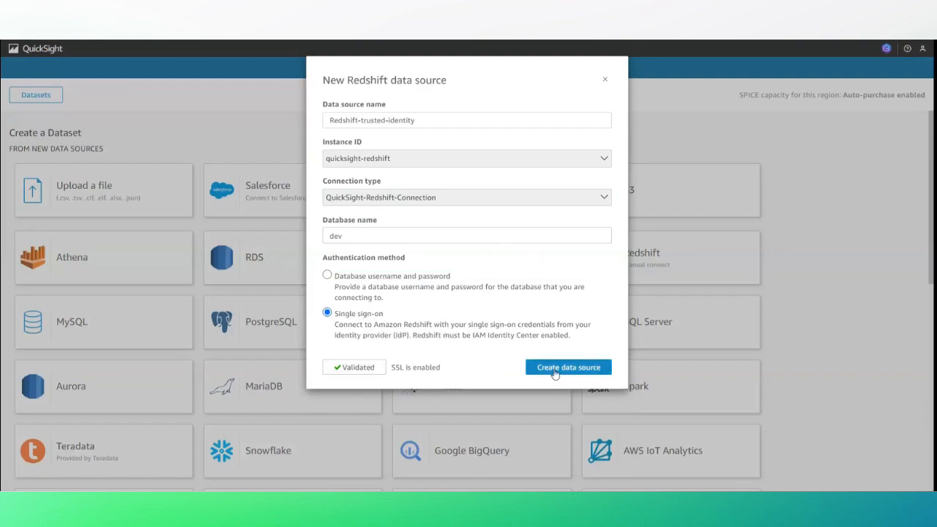
{"action": "left_click", "coordinate": [555, 372]}
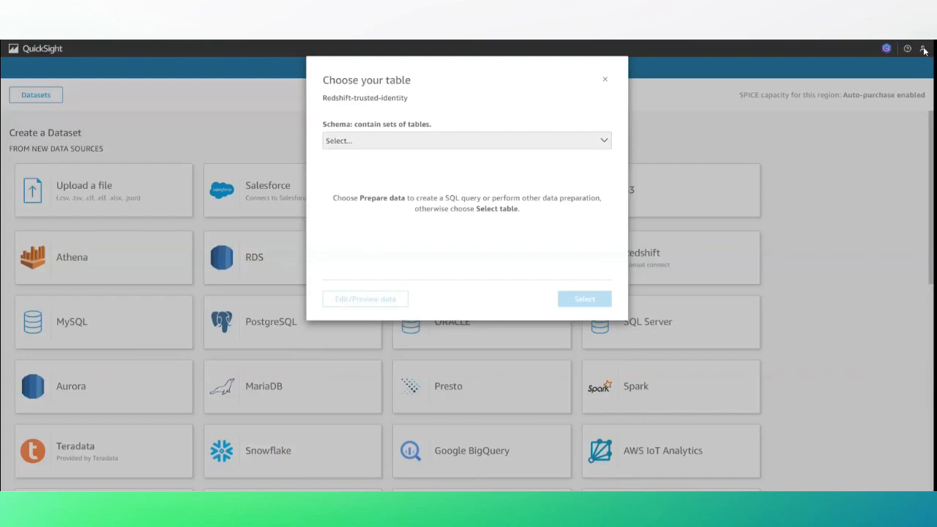
Select the revenue table from sales_schema for the dataset and open it for editing and preview.
{"action": "left_click", "coordinate": [441, 143]}
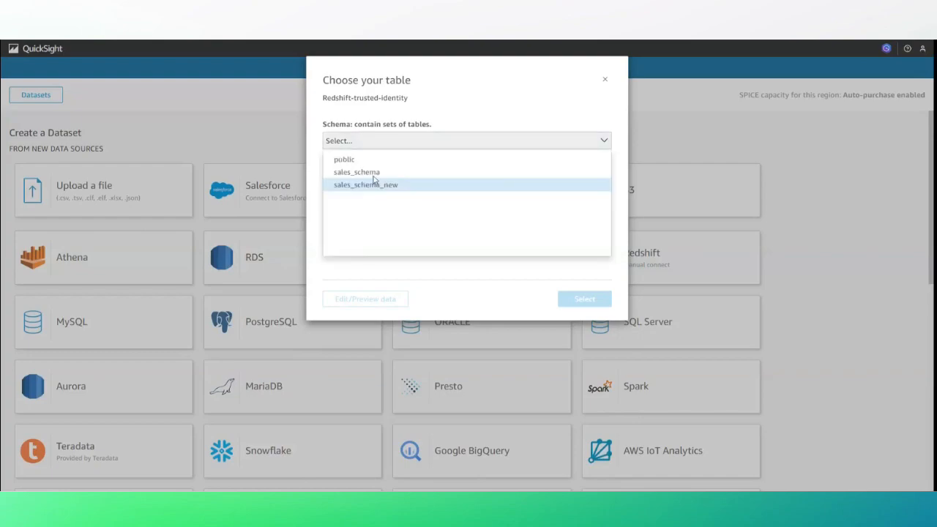
{"action": "left_click", "coordinate": [373, 172]}
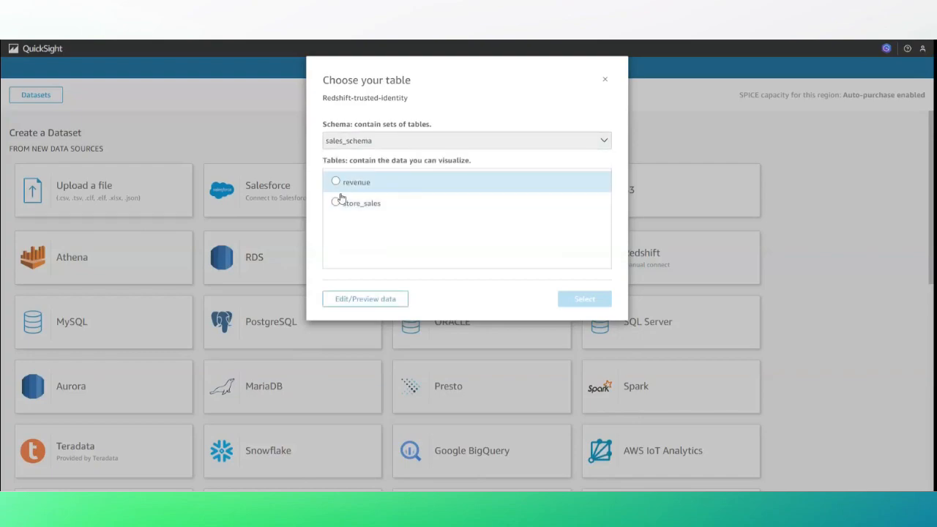
{"action": "left_click", "coordinate": [336, 182]}
{"action": "left_click", "coordinate": [583, 300]}
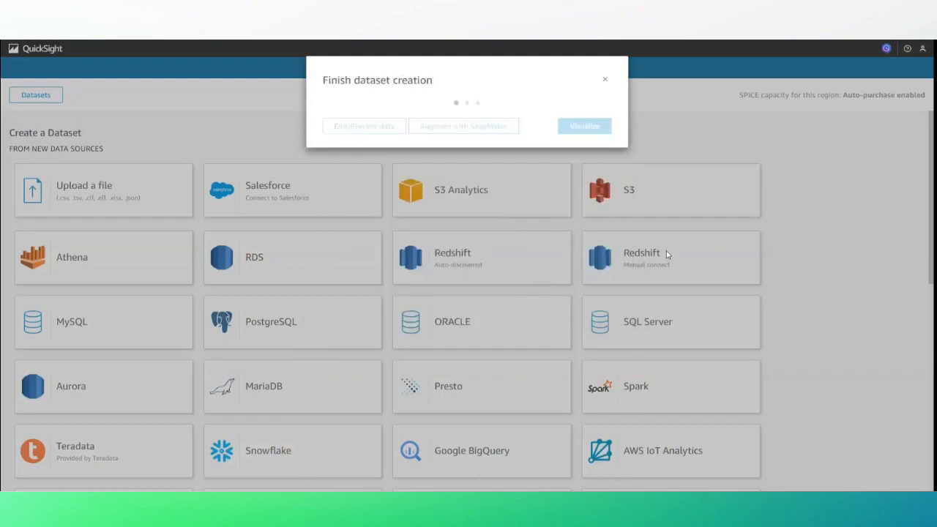
{"action": "left_click", "coordinate": [349, 188]}
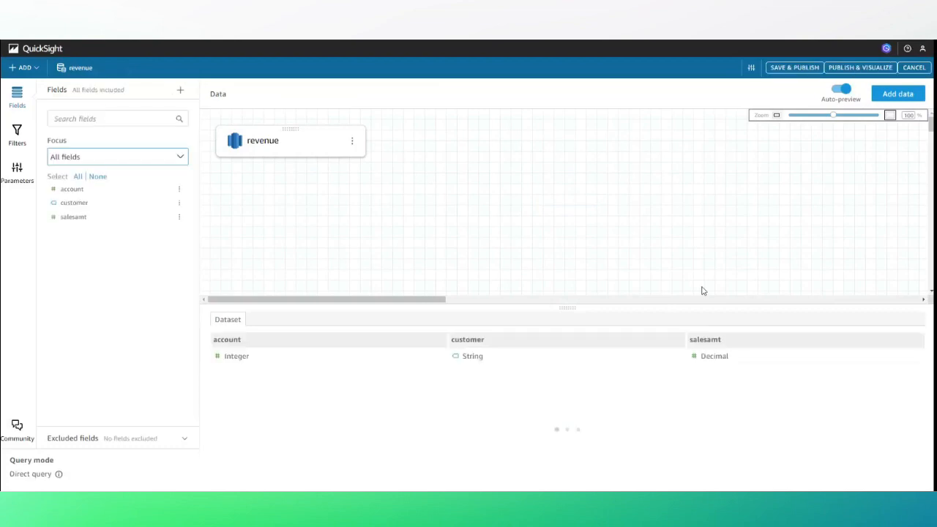
Open the details of the dataset preview's SQL exception and highlight the source error message.
{"action": "left_click", "coordinate": [265, 409]}
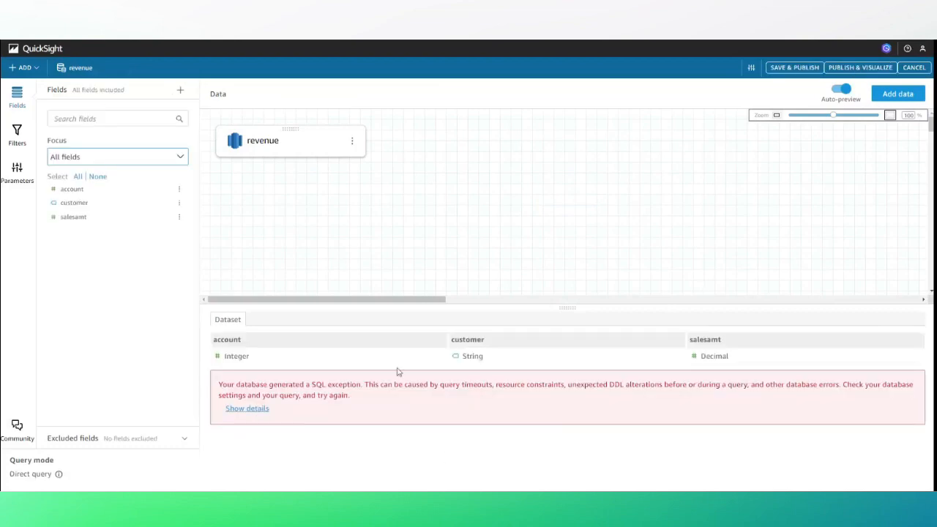
{"action": "left_click_drag", "start_coordinate": [437, 147], "coordinate": [595, 150]}
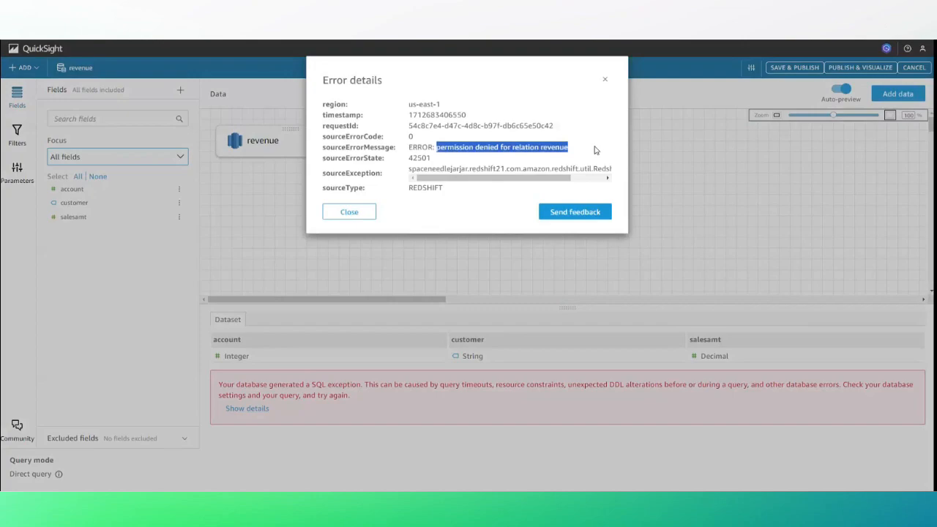
Close the dataset's error details and switch to IAM Identity Center to open the QuickSightAdmins group.
{"action": "left_click", "coordinate": [606, 81]}
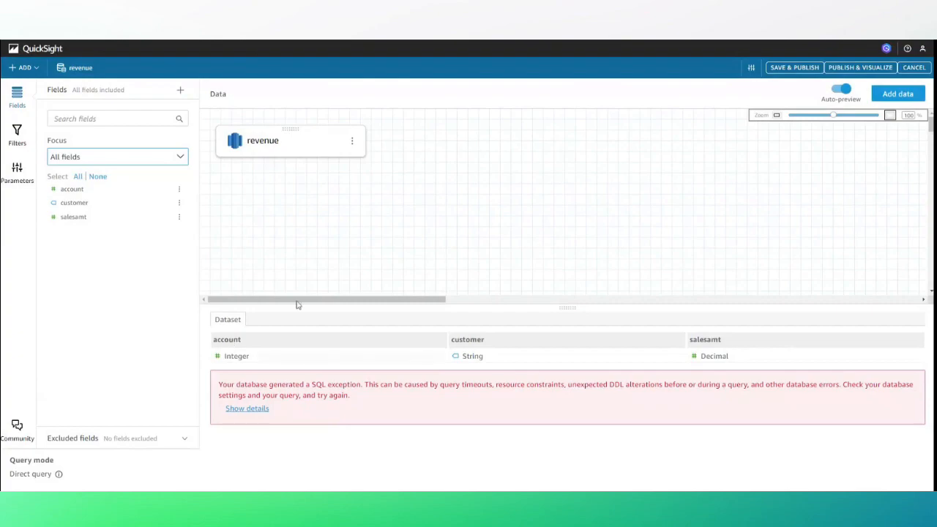
{"action": "left_click", "coordinate": [922, 49]}
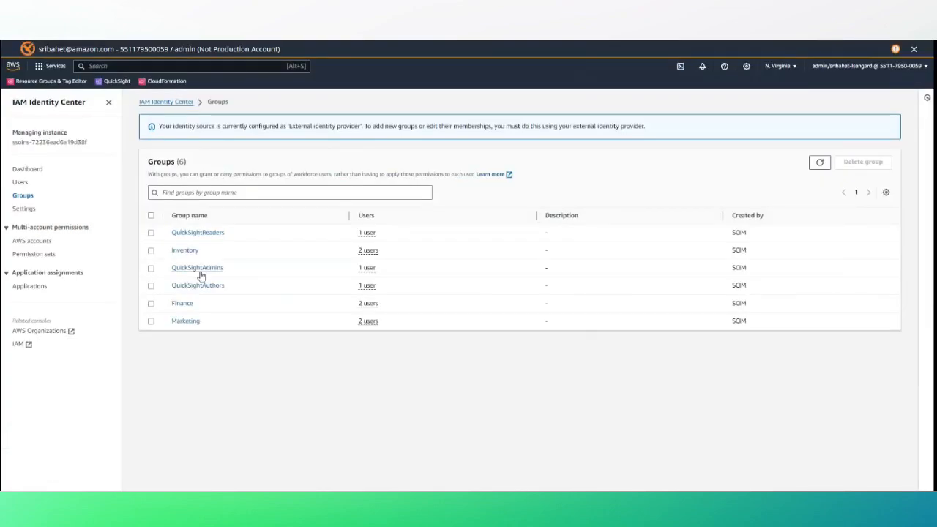
{"action": "left_click", "coordinate": [201, 271]}
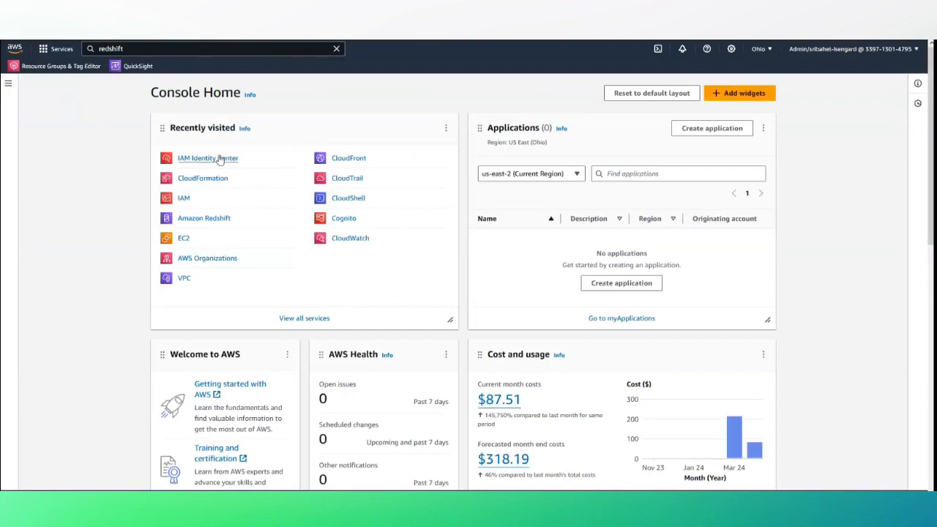
Open the Amazon Redshift provisioned clusters dashboard and switch the console to the US East (N. Virginia) Region.
{"action": "left_click", "coordinate": [262, 47]}
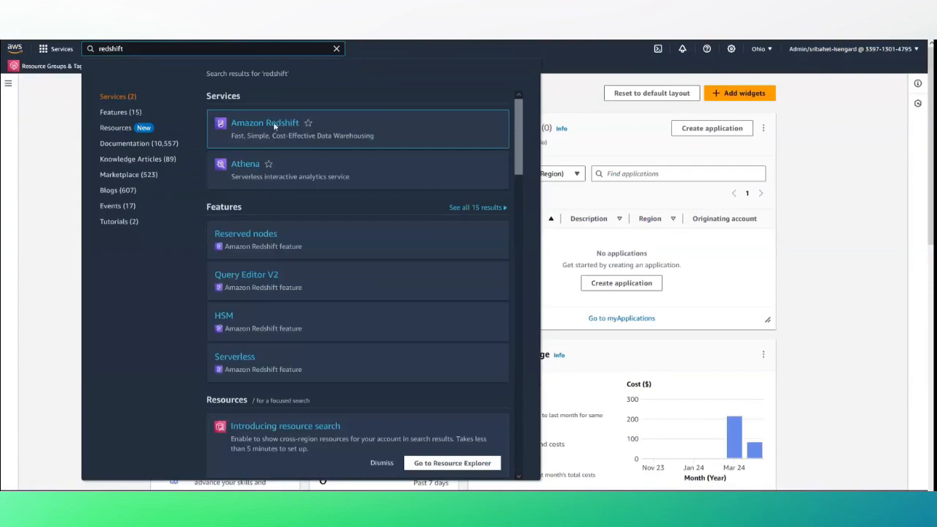
{"action": "left_click", "coordinate": [273, 130]}
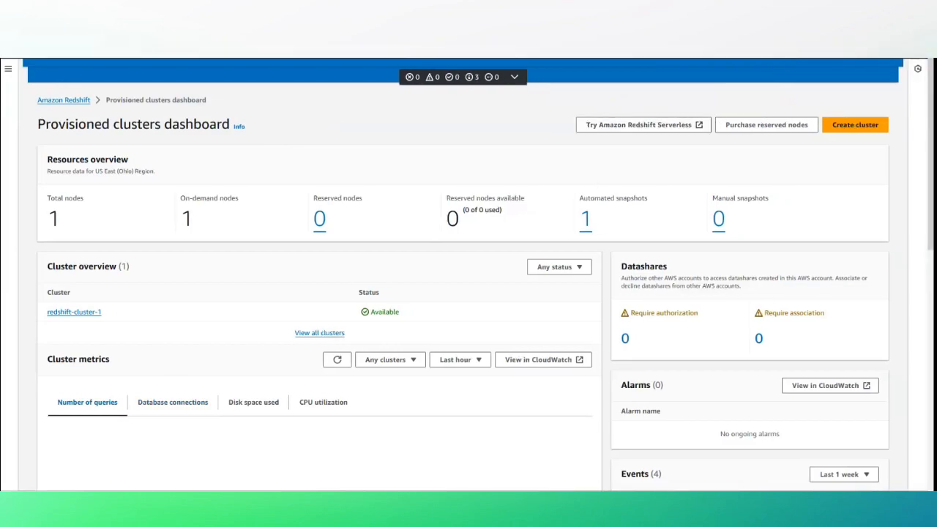
{"action": "left_click", "coordinate": [769, 52]}
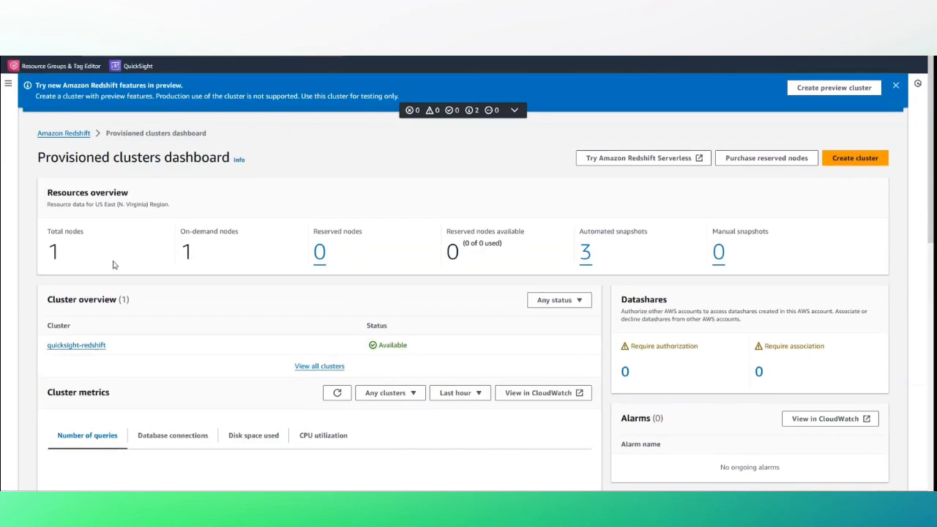
{"action": "scroll", "coordinate": [11, 82], "scroll_direction": "down", "scroll_amount": 2}
{"action": "scroll", "coordinate": [12, 83], "scroll_direction": "up", "scroll_amount": 1}
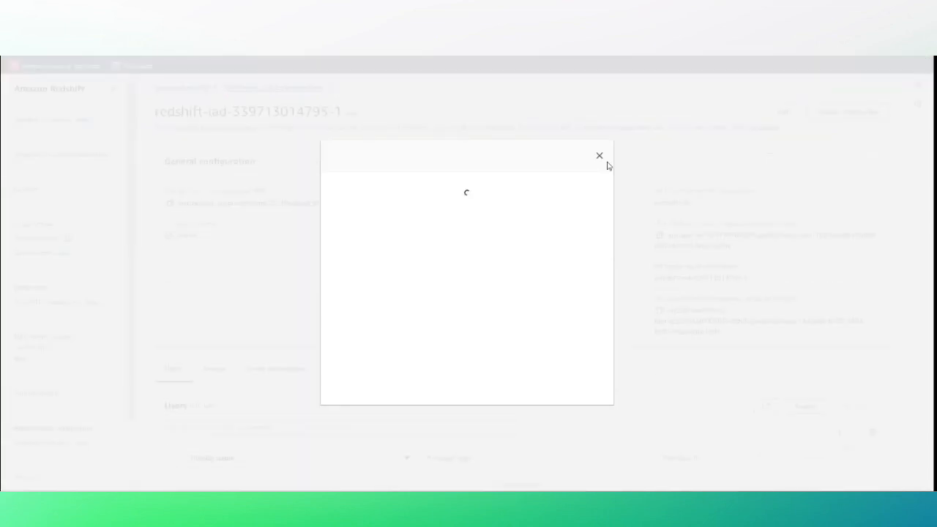
On the Redshift IAM Identity Center connection's details, highlight the IAM Identity Center managed application ARN and the account ID within it.
{"action": "left_click", "coordinate": [600, 156]}
{"action": "scroll", "coordinate": [261, 130], "scroll_direction": "down", "scroll_amount": 2}
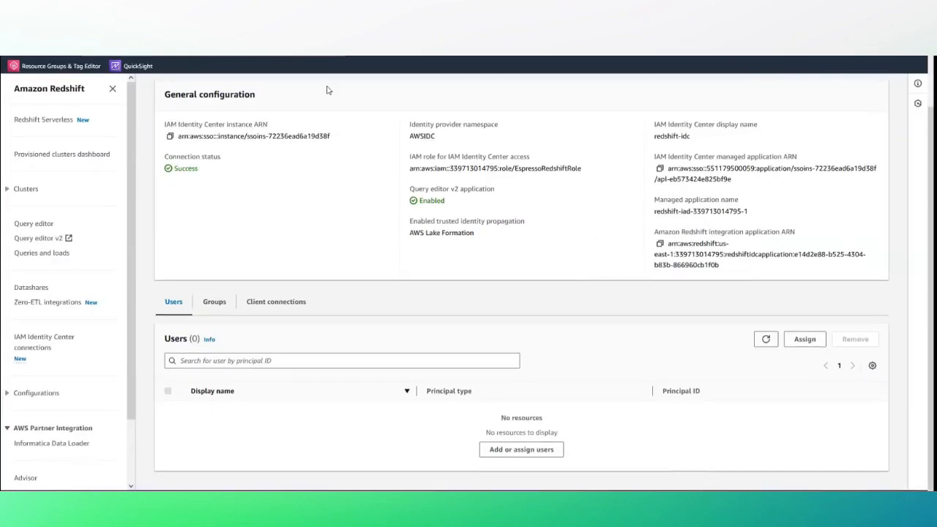
{"action": "scroll", "coordinate": [526, 273], "scroll_direction": "up", "scroll_amount": 1}
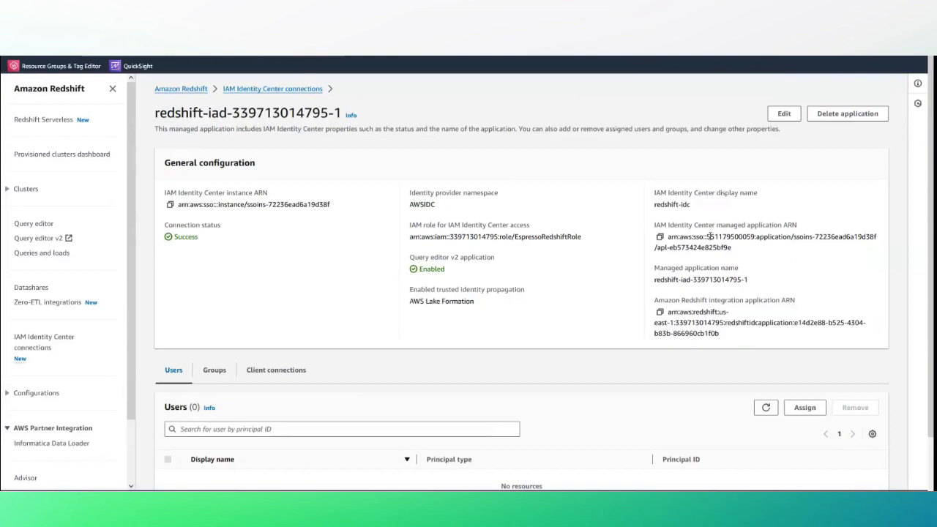
{"action": "left_click_drag", "start_coordinate": [673, 238], "coordinate": [729, 247]}
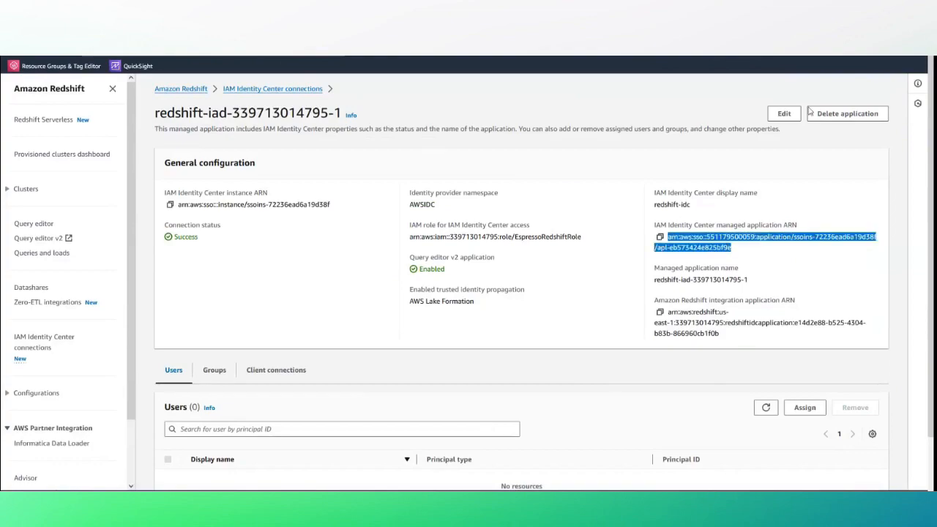
{"action": "double_click", "coordinate": [730, 236]}
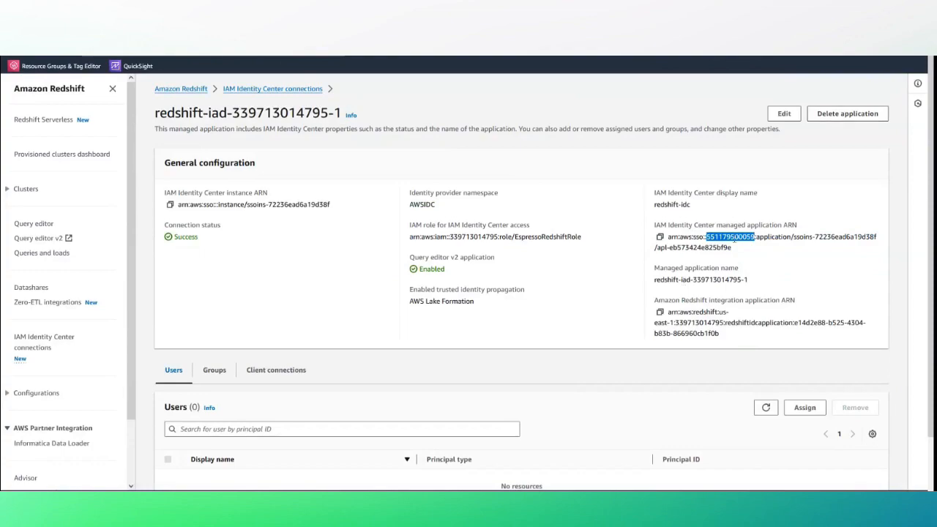
{"action": "left_click", "coordinate": [742, 260]}
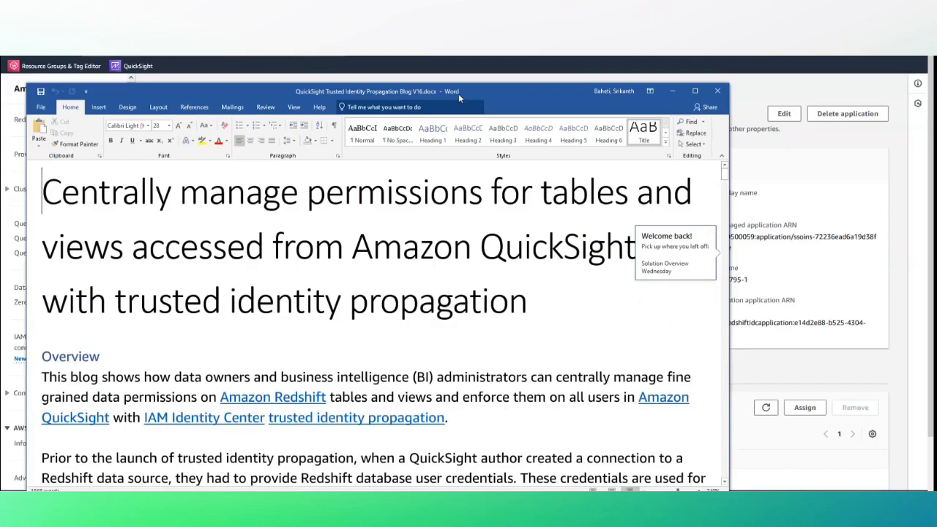
Find the prerequisites in the QuickSight Trusted Identity Propagation blog in Word and open the Configure Redshift with IAM Identity Center link.
{"action": "double_click", "coordinate": [458, 94]}
{"action": "scroll", "coordinate": [563, 337], "scroll_direction": "down", "scroll_amount": 15}
{"action": "scroll", "coordinate": [563, 338], "scroll_direction": "up", "scroll_amount": 5}
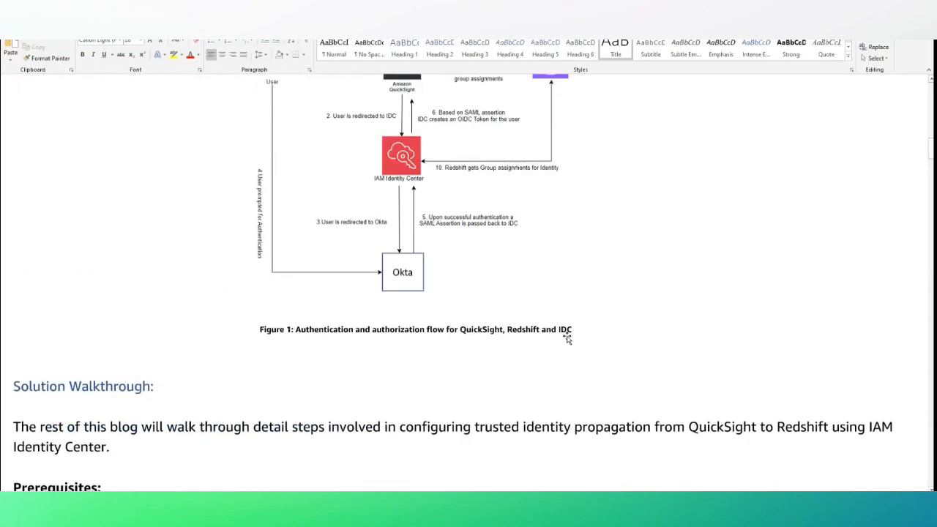
{"action": "scroll", "coordinate": [571, 333], "scroll_direction": "down", "scroll_amount": 7}
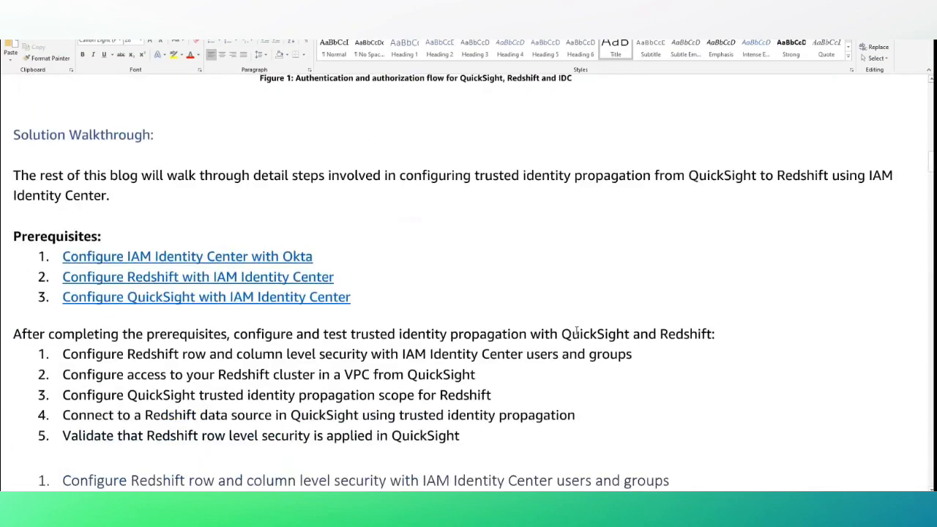
{"action": "scroll", "coordinate": [576, 333], "scroll_direction": "down", "scroll_amount": 10}
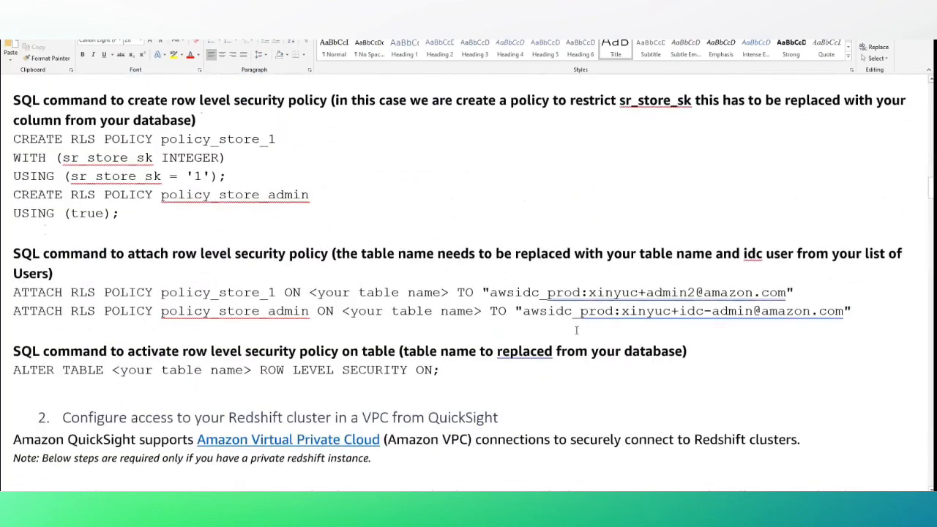
{"action": "scroll", "coordinate": [576, 330], "scroll_direction": "up", "scroll_amount": 1}
{"action": "scroll", "coordinate": [576, 331], "scroll_direction": "up", "scroll_amount": 8}
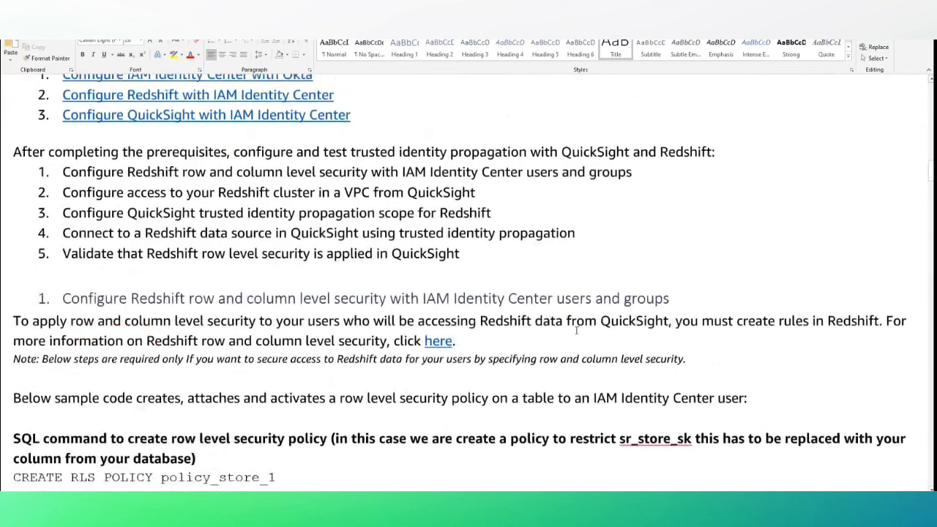
{"action": "scroll", "coordinate": [575, 330], "scroll_direction": "up", "scroll_amount": 1}
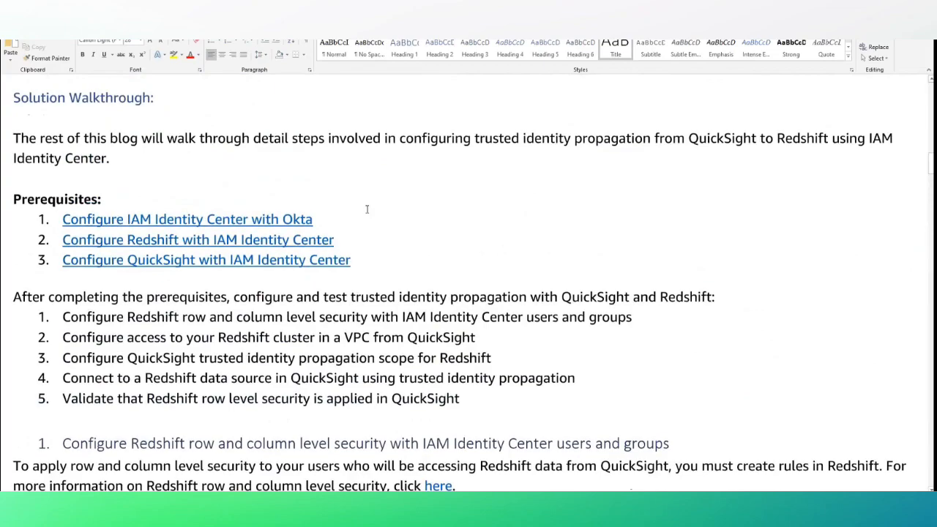
{"action": "scroll", "coordinate": [330, 256], "scroll_direction": "up", "scroll_amount": 2}
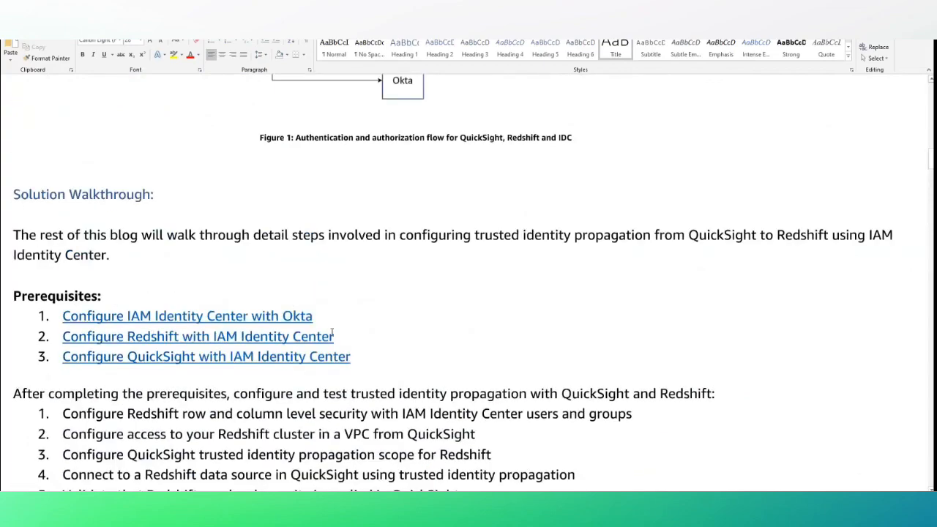
{"action": "left_click", "coordinate": [237, 341], "text": "ctrl"}
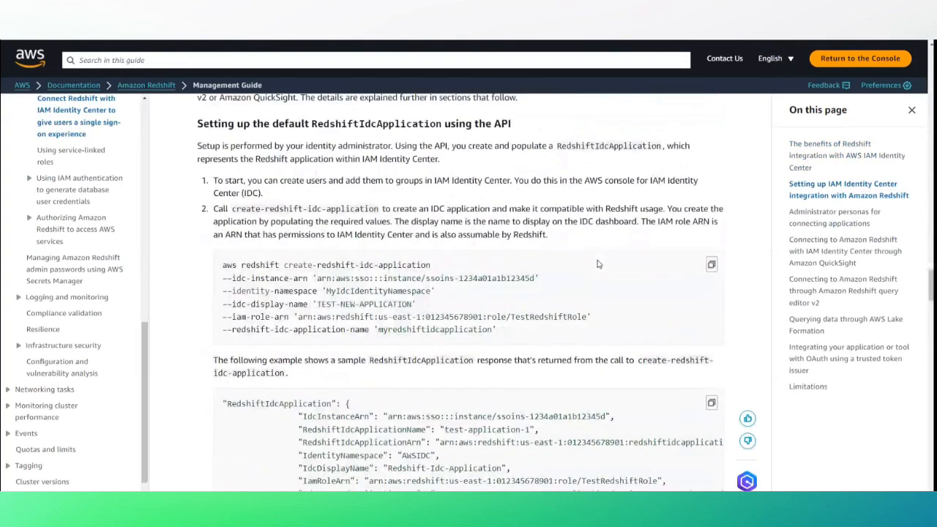
In the Redshift Management Guide, highlight the create-redshift-idc-application command and its full sample call, and review the setup steps following it.
{"action": "scroll", "coordinate": [598, 262], "scroll_direction": "down", "scroll_amount": 2}
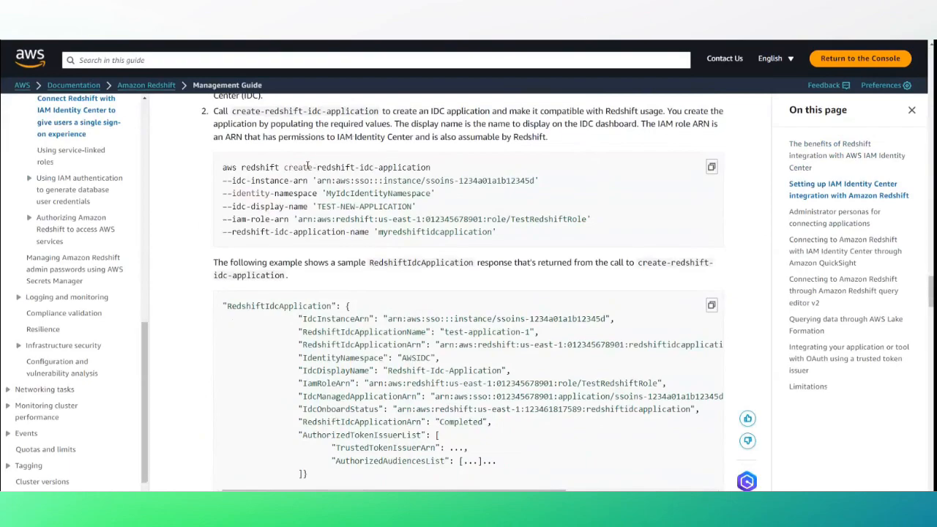
{"action": "left_click_drag", "start_coordinate": [284, 167], "coordinate": [441, 165]}
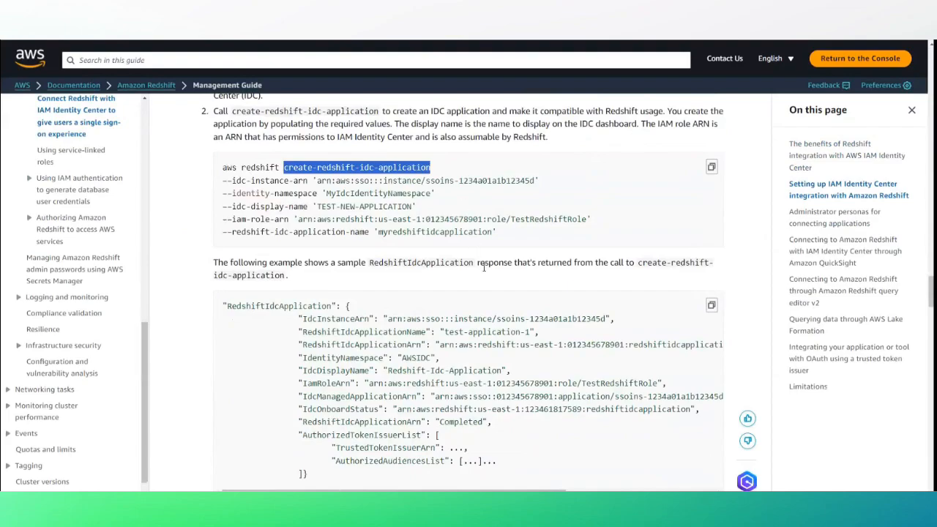
{"action": "left_click_drag", "start_coordinate": [523, 232], "coordinate": [213, 167]}
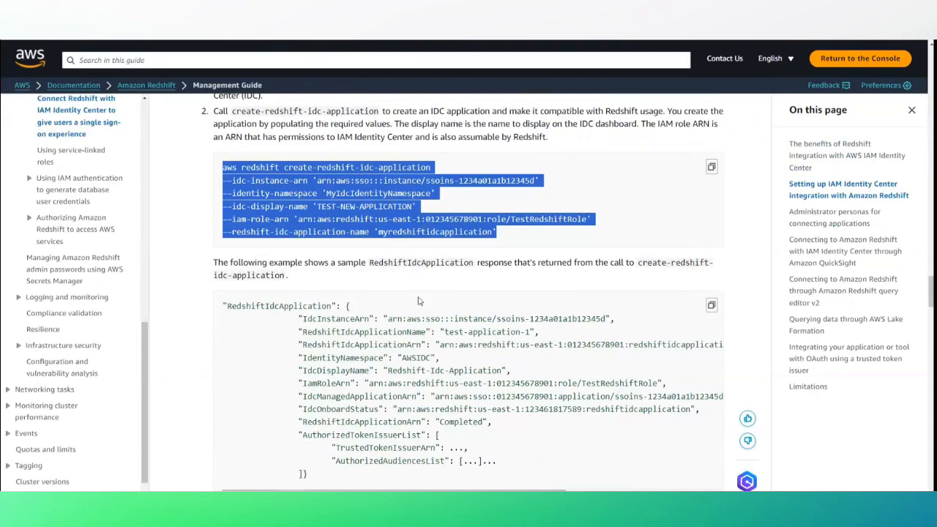
{"action": "scroll", "coordinate": [417, 314], "scroll_direction": "down", "scroll_amount": 3}
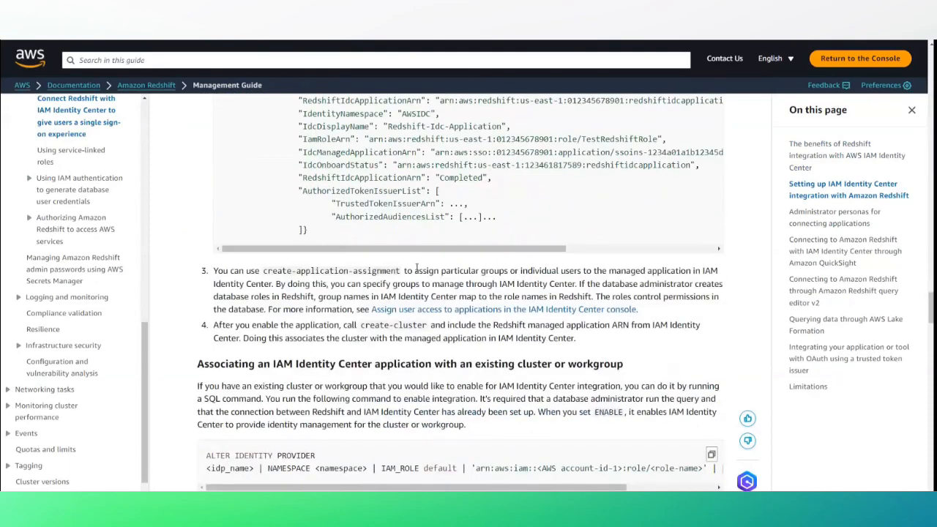
{"action": "scroll", "coordinate": [415, 271], "scroll_direction": "up", "scroll_amount": 3}
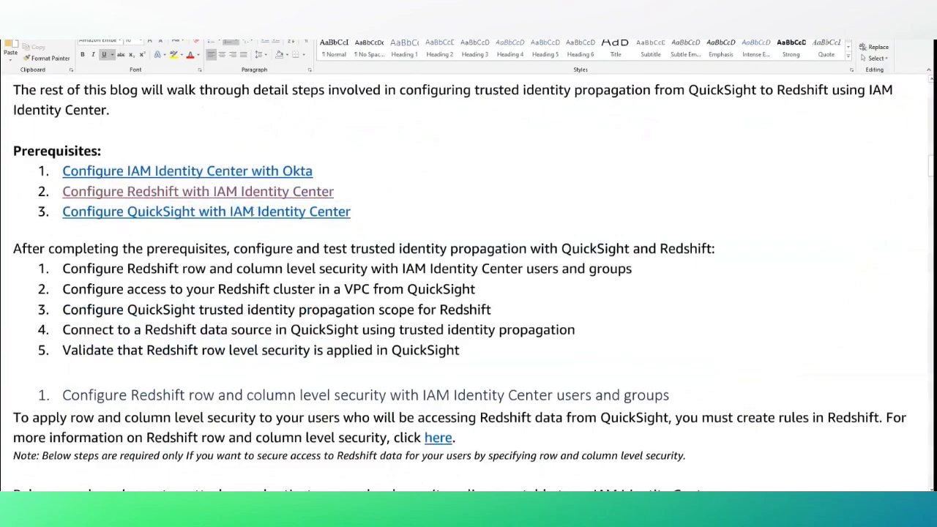
Return to the Word blog document and highlight the update-identity-propagation-config sample call, including its REDSHIFT service, authorizedTargets and applicationArn1 parts.
{"action": "left_click", "coordinate": [253, 212], "text": "ctrl"}
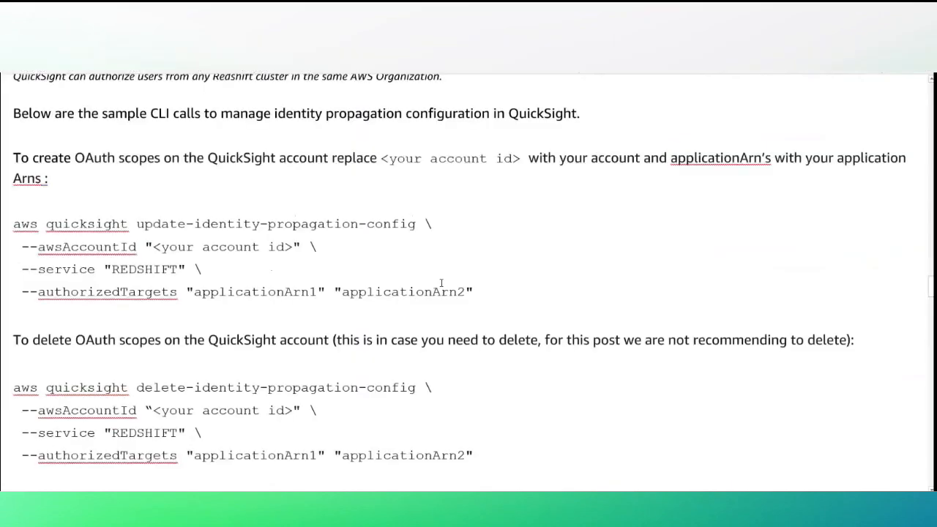
{"action": "scroll", "coordinate": [502, 278], "scroll_direction": "down", "scroll_amount": 2}
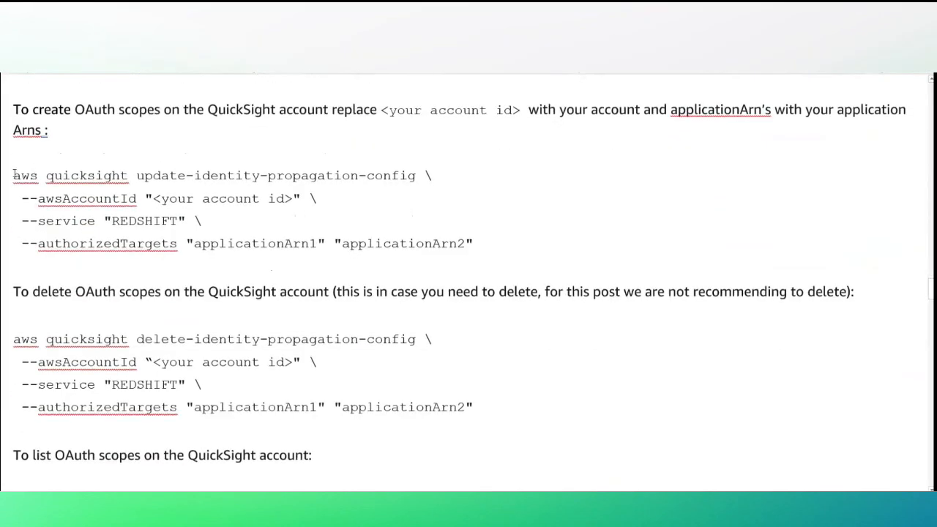
{"action": "left_click_drag", "start_coordinate": [13, 175], "coordinate": [439, 228]}
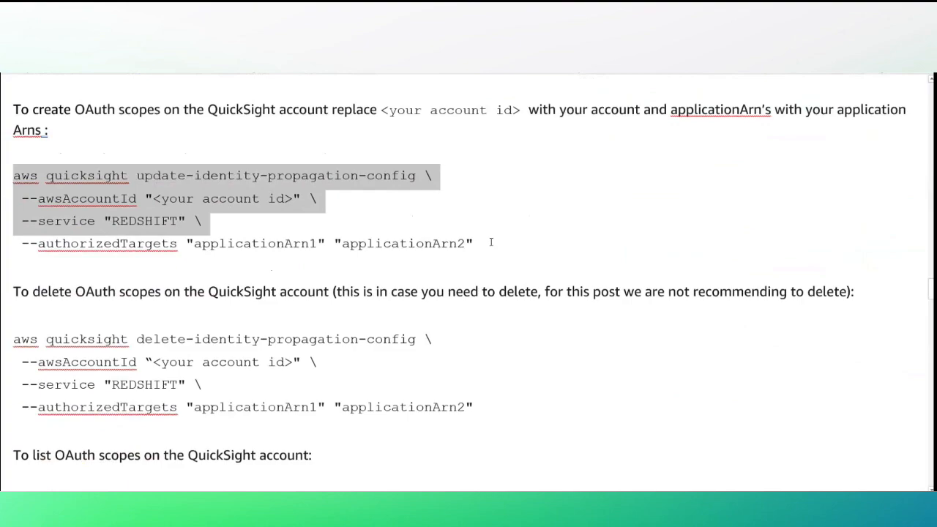
{"action": "left_click_drag", "start_coordinate": [490, 242], "coordinate": [492, 249]}
{"action": "left_click", "coordinate": [454, 195]}
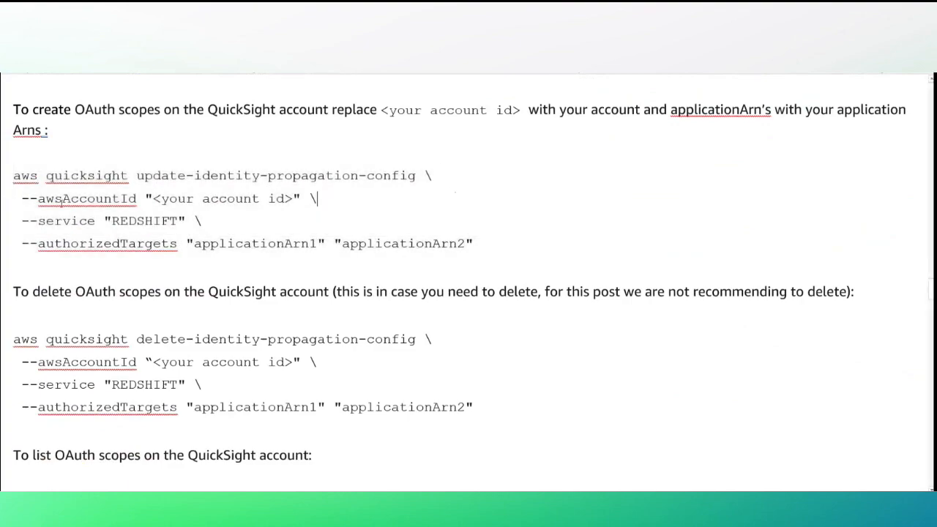
{"action": "double_click", "coordinate": [146, 222]}
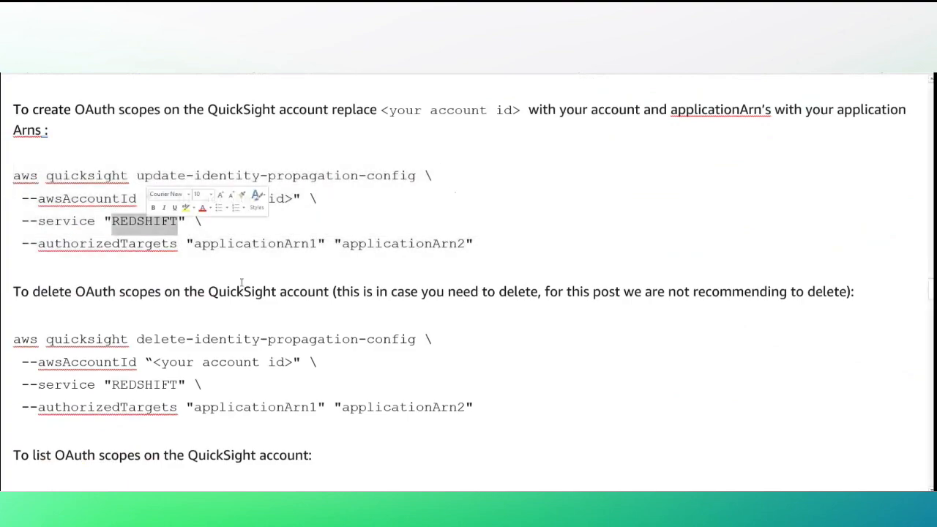
{"action": "double_click", "coordinate": [107, 246]}
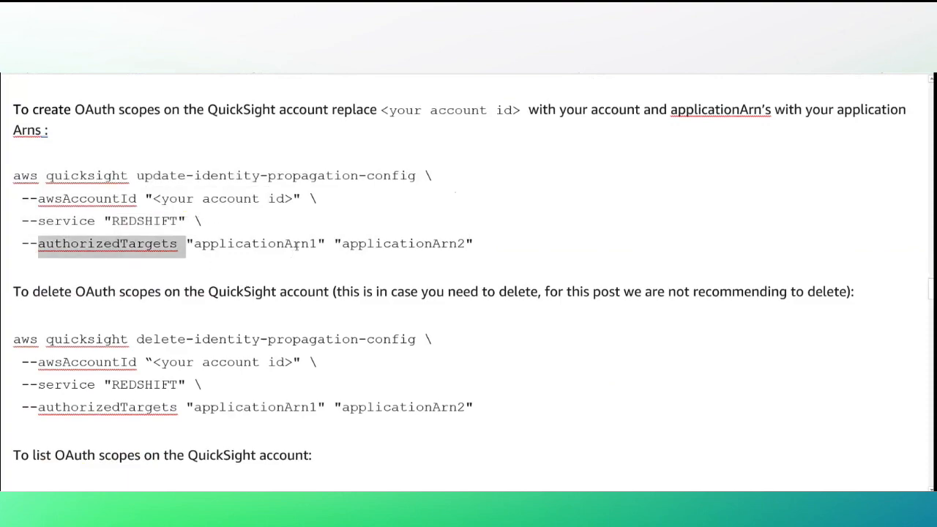
{"action": "double_click", "coordinate": [295, 246]}
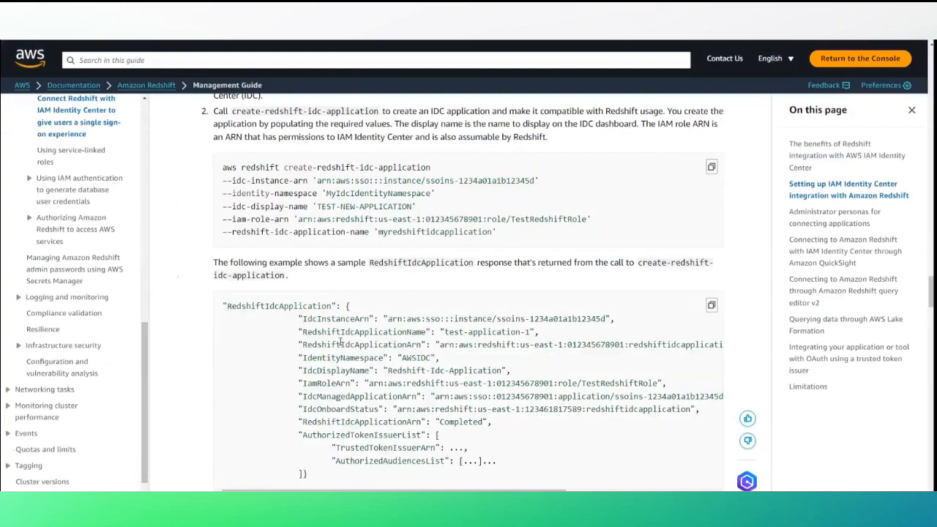
Compare RedshiftIdcApplicationArn in the Redshift guide's sample response with the blog's update command, highlighting quicksight, REDSHIFT and applicationArn1.
{"action": "double_click", "coordinate": [340, 341]}
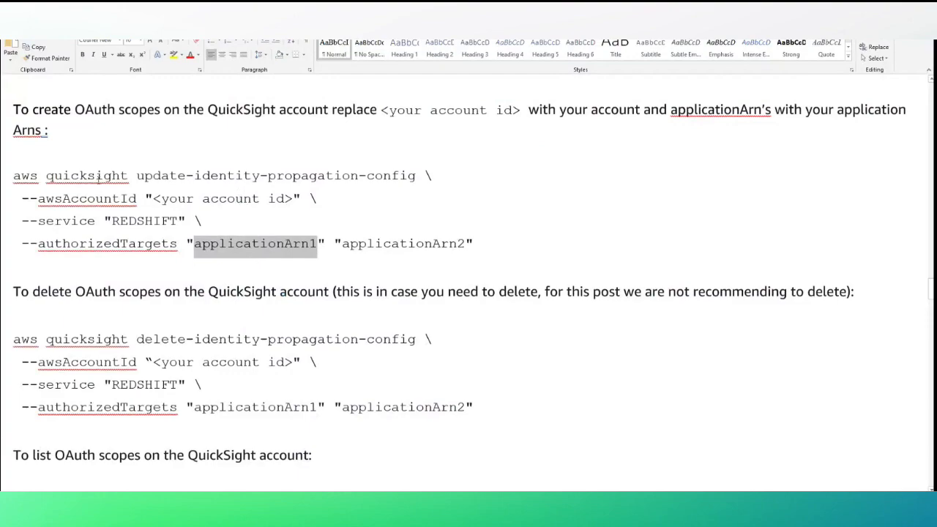
{"action": "double_click", "coordinate": [98, 179]}
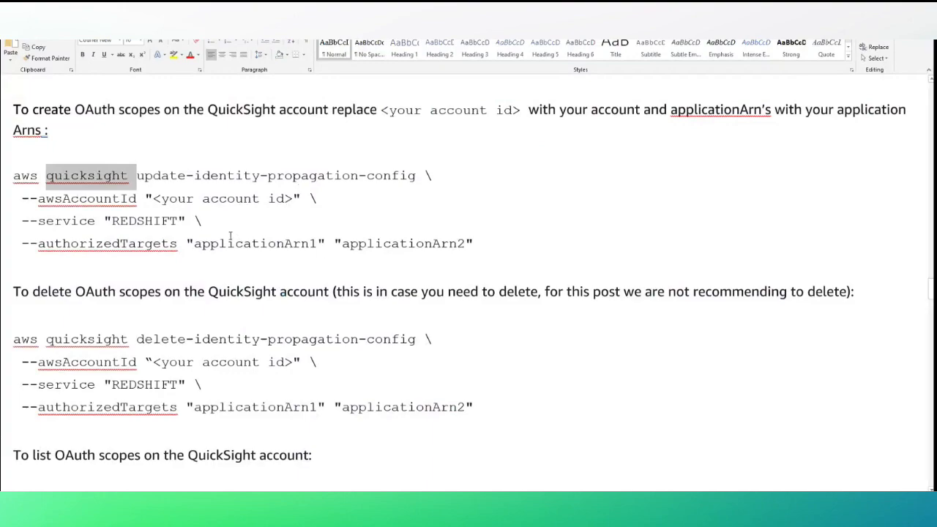
{"action": "double_click", "coordinate": [133, 221]}
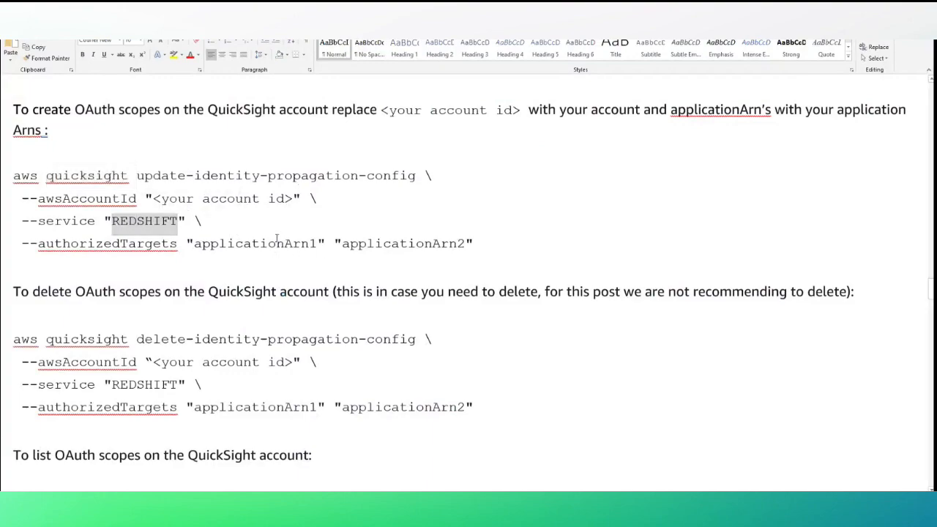
{"action": "double_click", "coordinate": [277, 243]}
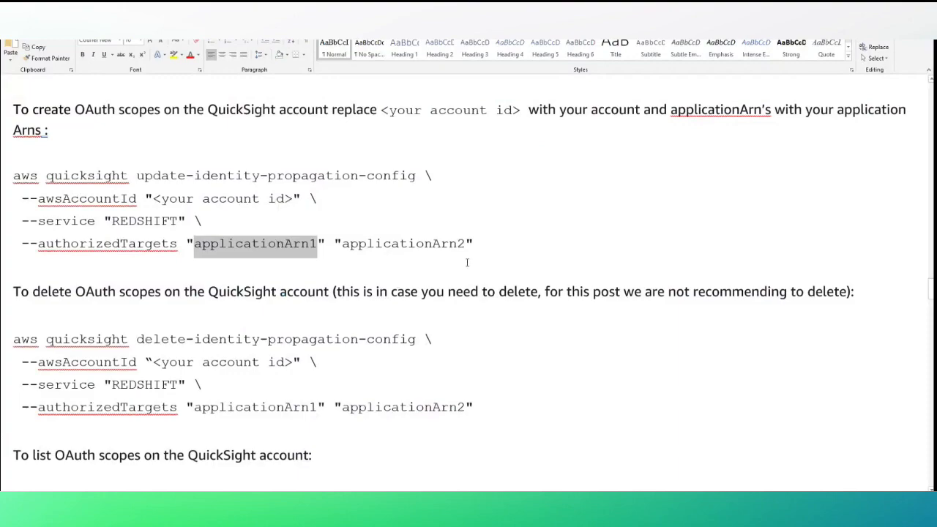
Examine the blog's commands for deleting and listing QuickSight OAuth scopes and section 4 on connecting to Redshift with trusted identity propagation.
{"action": "scroll", "coordinate": [466, 262], "scroll_direction": "down", "scroll_amount": 2}
{"action": "scroll", "coordinate": [556, 274], "scroll_direction": "down", "scroll_amount": 2}
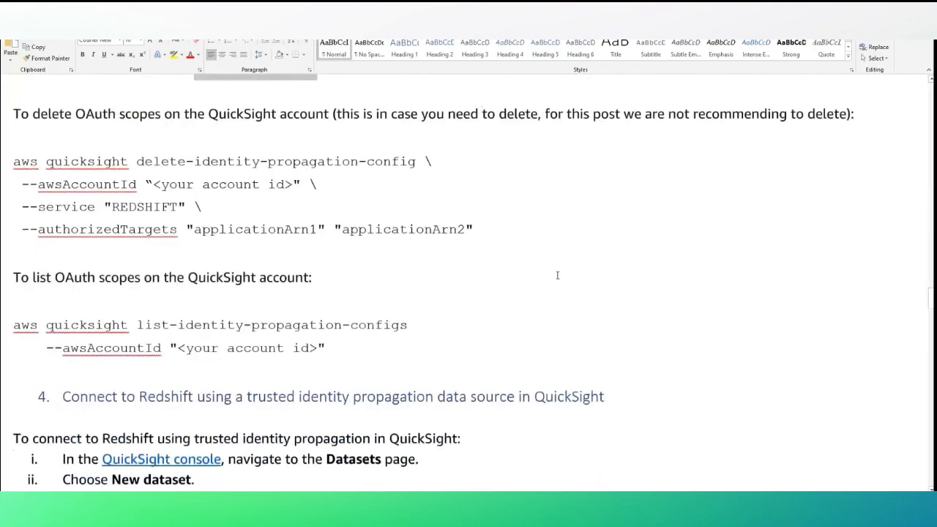
{"action": "scroll", "coordinate": [557, 275], "scroll_direction": "down", "scroll_amount": 1}
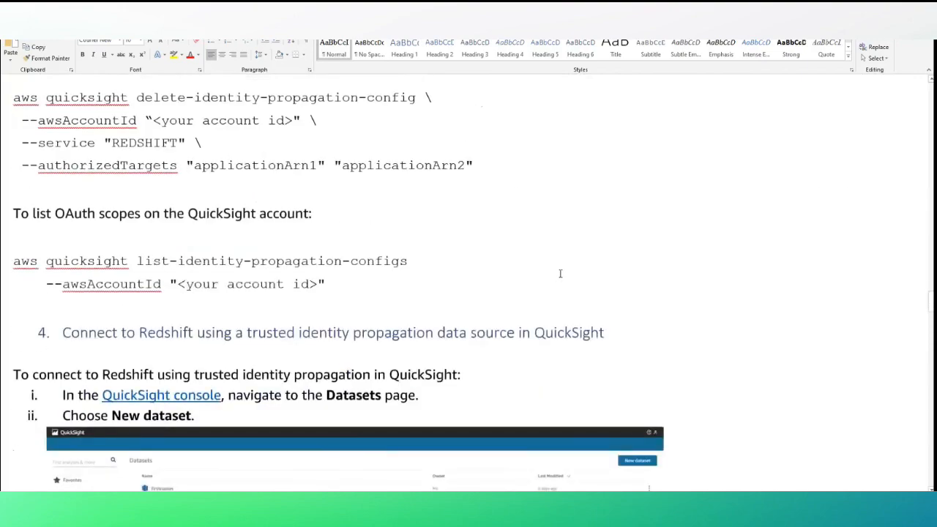
{"action": "scroll", "coordinate": [562, 272], "scroll_direction": "down", "scroll_amount": 5}
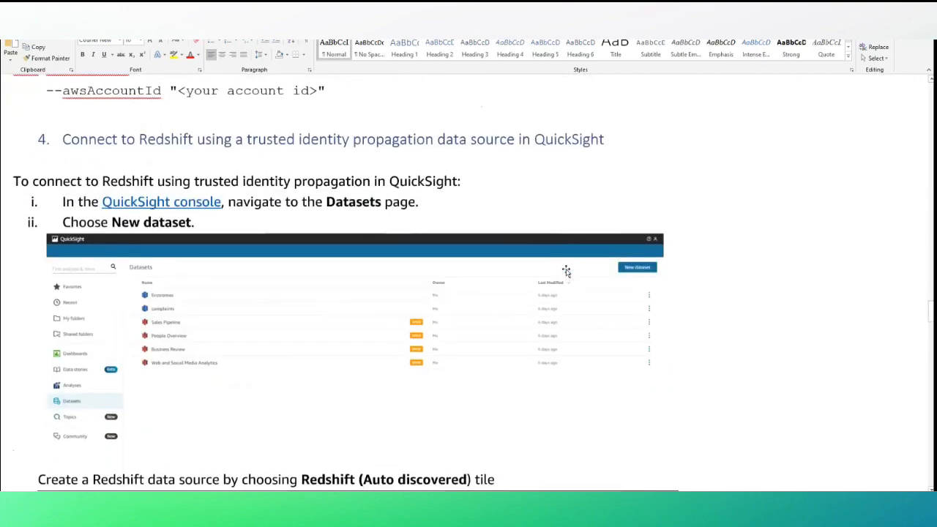
{"action": "scroll", "coordinate": [564, 270], "scroll_direction": "up", "scroll_amount": 2}
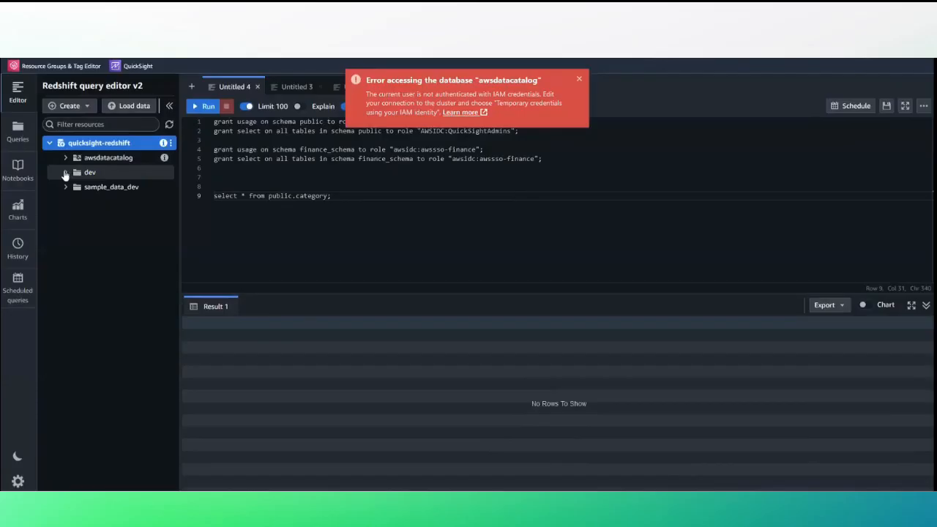
In Redshift query editor v2, dismiss the awsdatacatalog error and expand the public and sales_schema schemas of the dev database.
{"action": "left_click", "coordinate": [579, 79]}
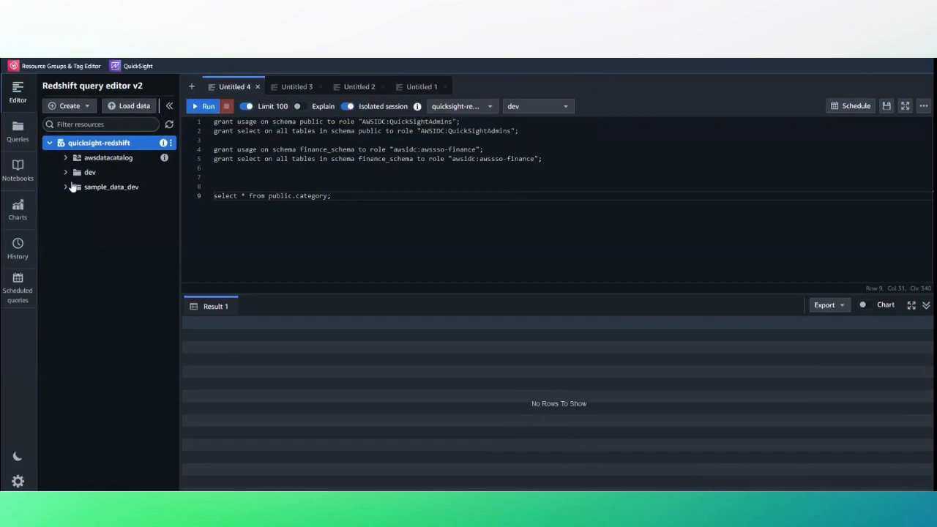
{"action": "left_click", "coordinate": [67, 172]}
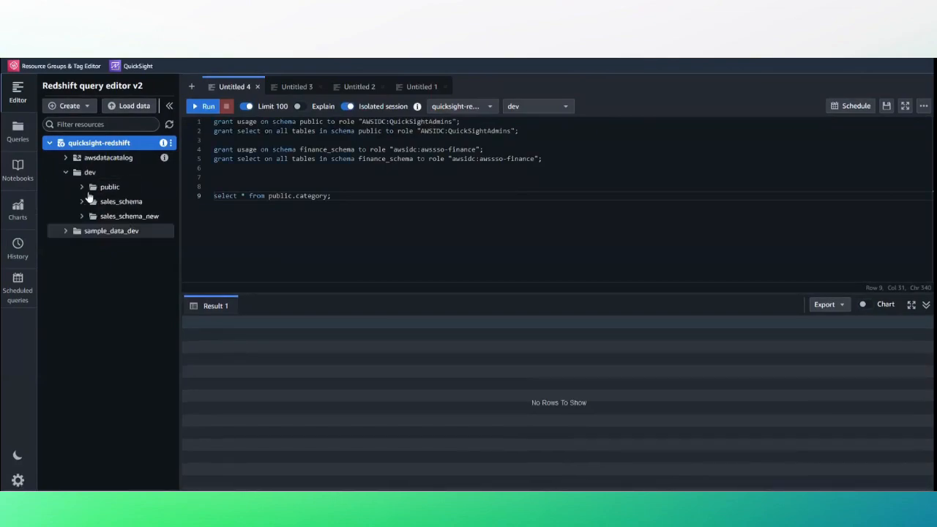
{"action": "left_click", "coordinate": [88, 192]}
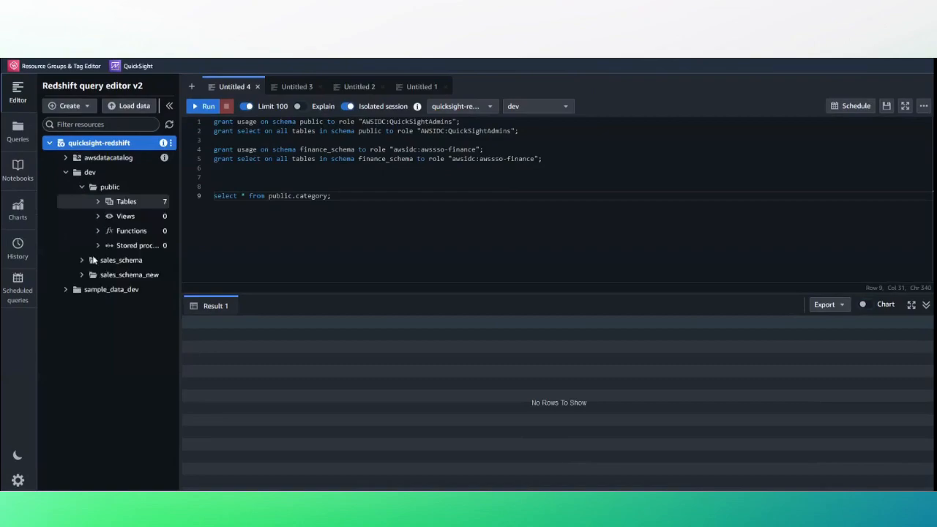
{"action": "left_click", "coordinate": [117, 260]}
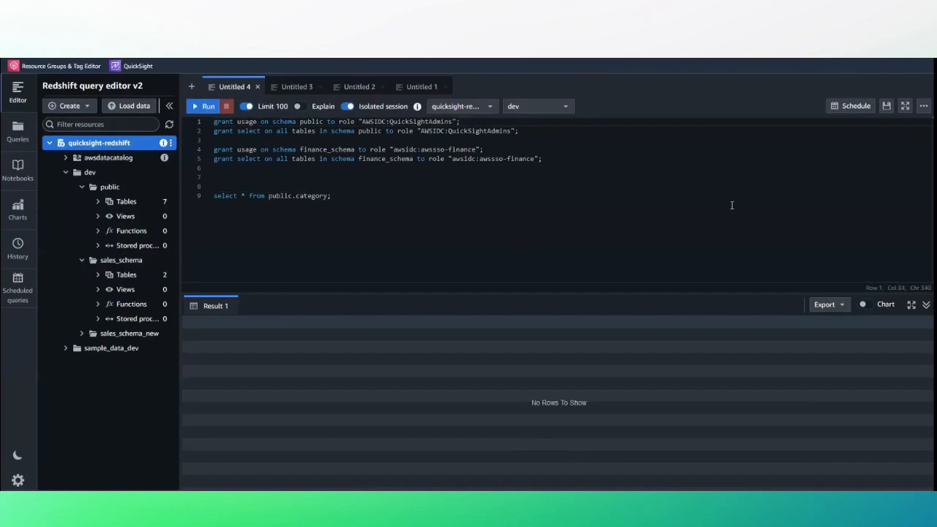
Highlight the public schema usage grant in Untitled 4 and the CREATE IDENTITY PROVIDER statement in Untitled 1, including its role name and AWSIDC type.
{"action": "key", "text": "shift+Home"}
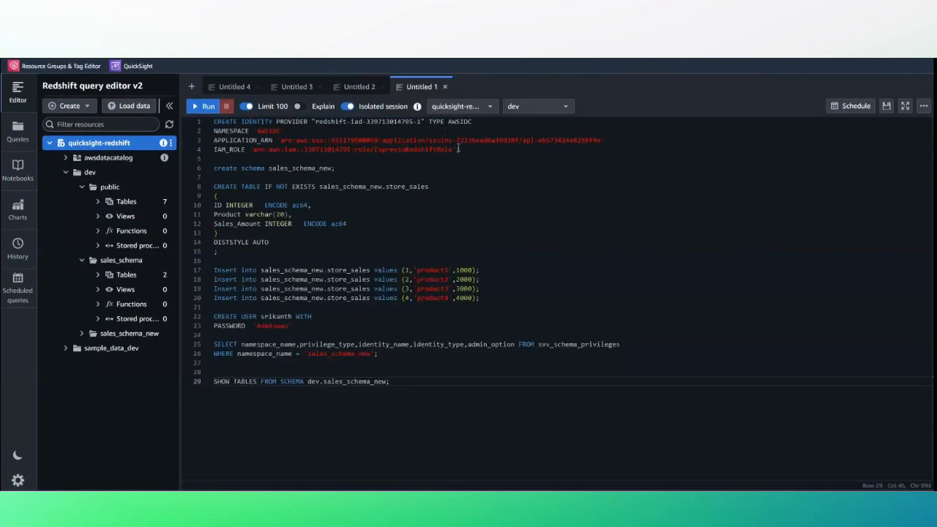
{"action": "left_click_drag", "start_coordinate": [206, 130], "coordinate": [212, 122]}
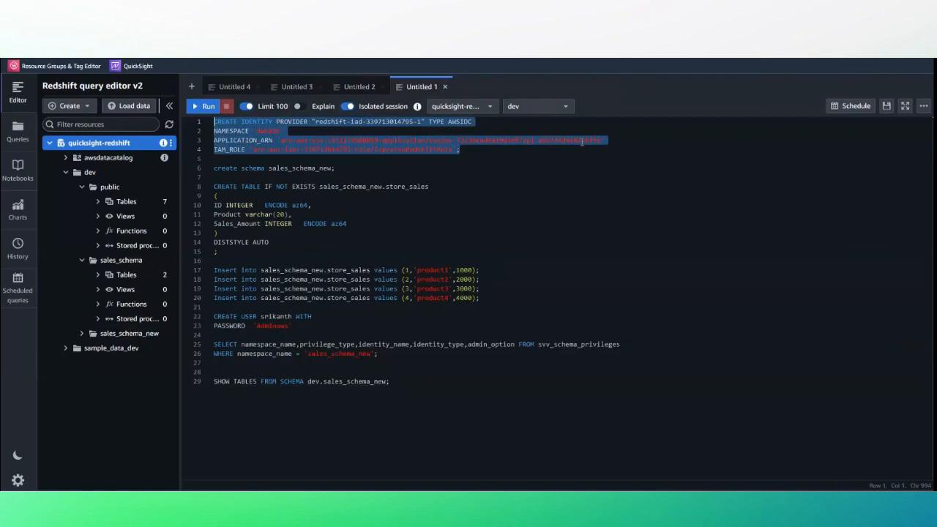
{"action": "left_click", "coordinate": [424, 149]}
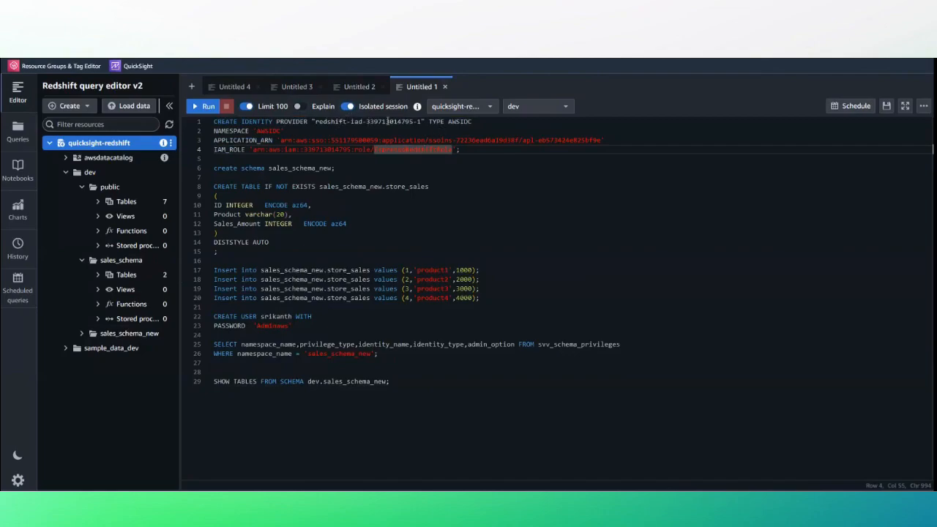
{"action": "double_click", "coordinate": [452, 121]}
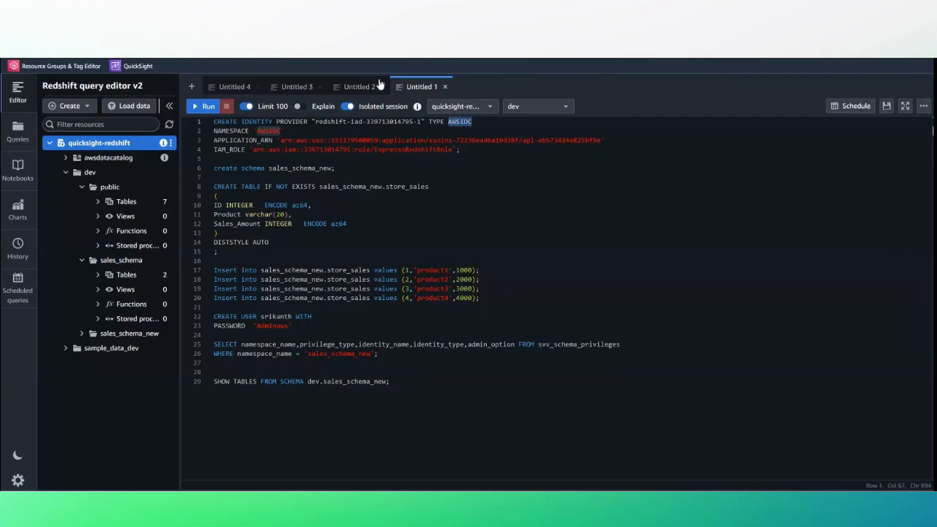
In Untitled 4, run the statements granting usage on schema public and select on all its tables to role AWSIDC:QuickSightAdmins.
{"action": "left_click", "coordinate": [360, 87]}
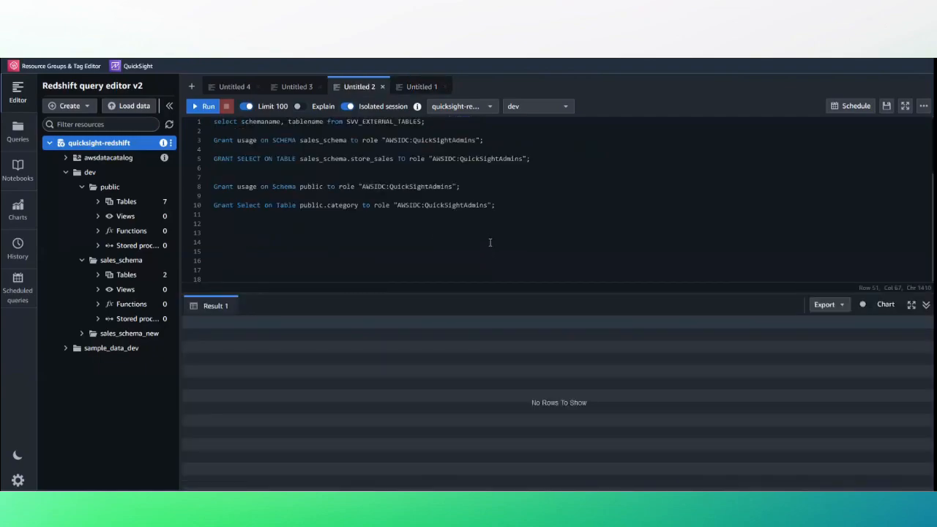
{"action": "left_click", "coordinate": [291, 88]}
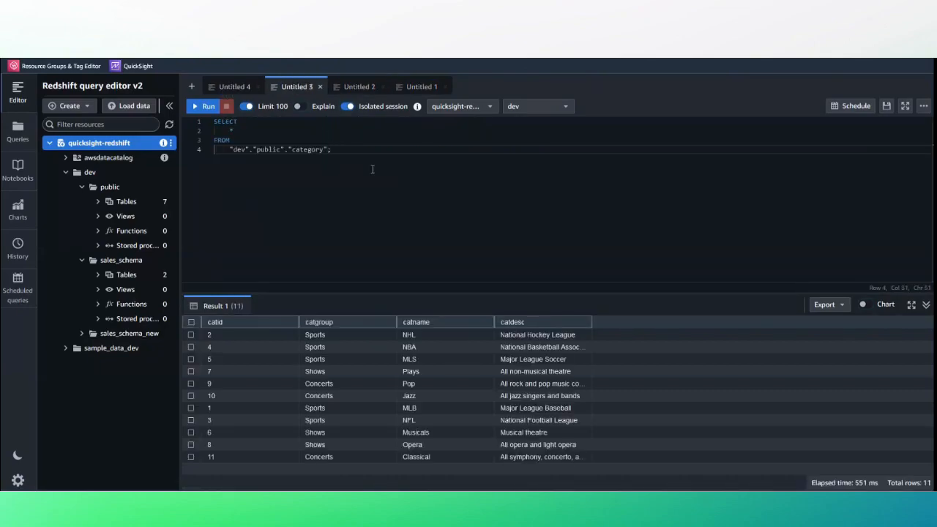
{"action": "left_click", "coordinate": [233, 87]}
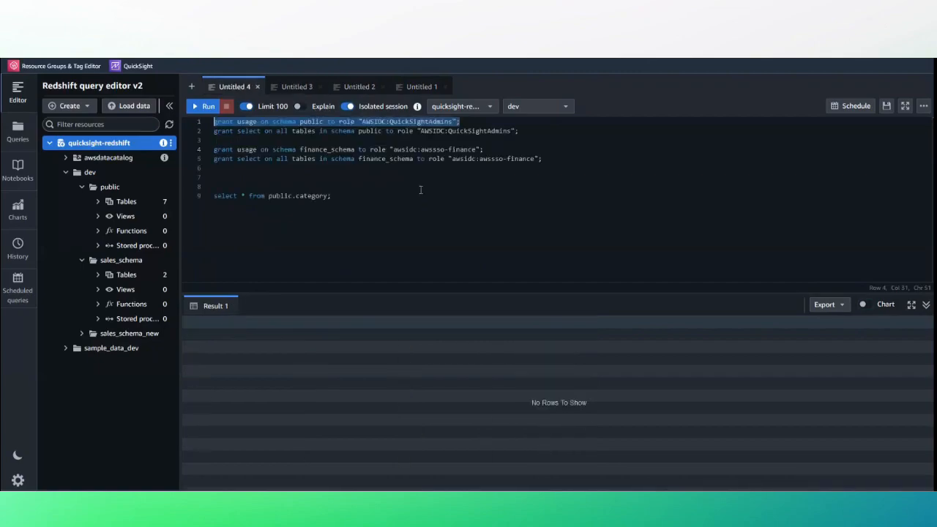
{"action": "left_click_drag", "start_coordinate": [465, 123], "coordinate": [205, 121]}
{"action": "left_click", "coordinate": [205, 106]}
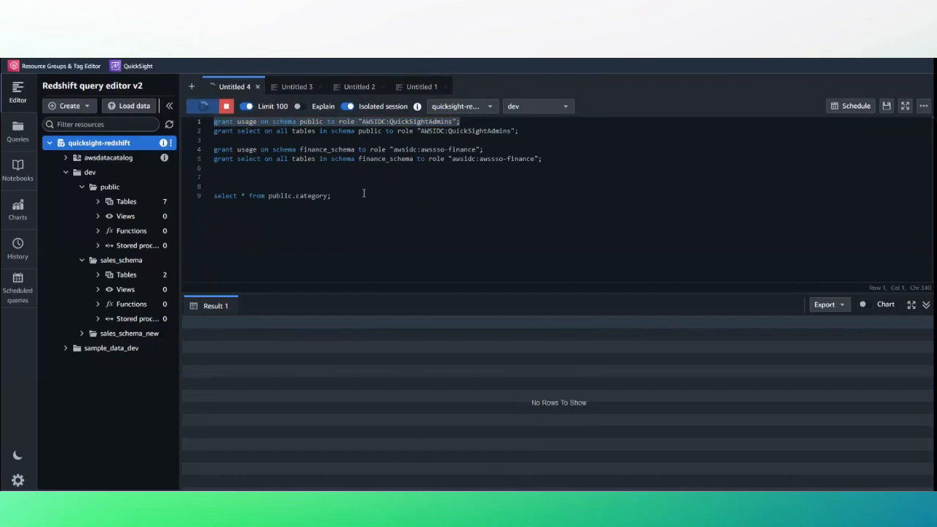
{"action": "left_click_drag", "start_coordinate": [519, 131], "coordinate": [206, 130]}
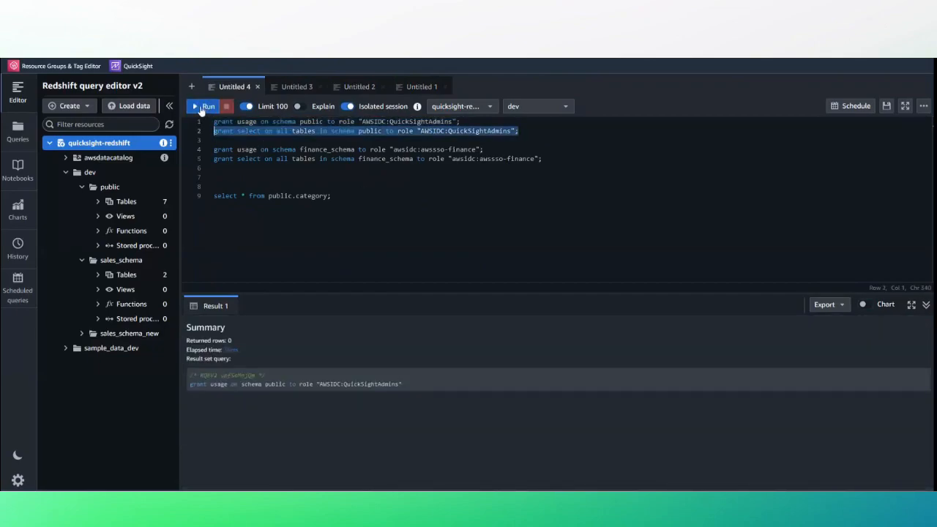
{"action": "left_click", "coordinate": [203, 106]}
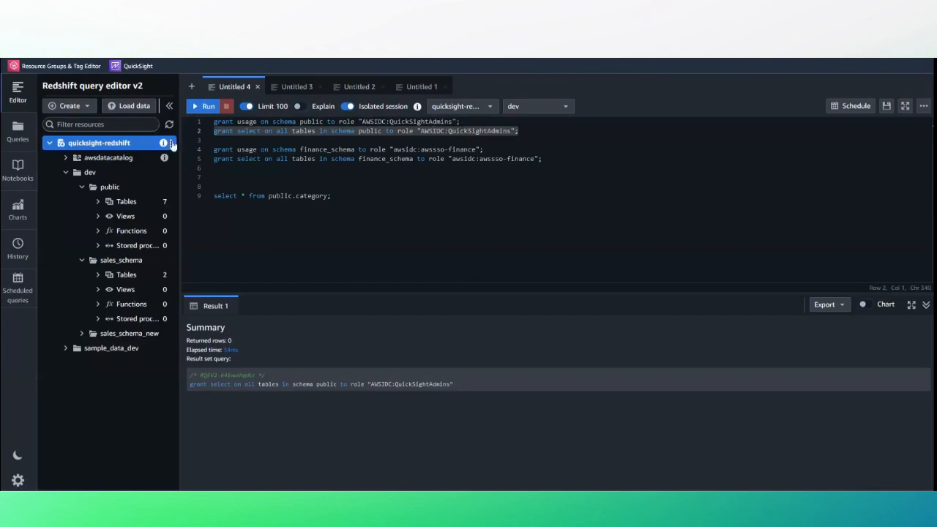
Open the connection settings of the quicksight-redshift cluster and examine the IAM Identity Center option.
{"action": "left_click", "coordinate": [171, 143]}
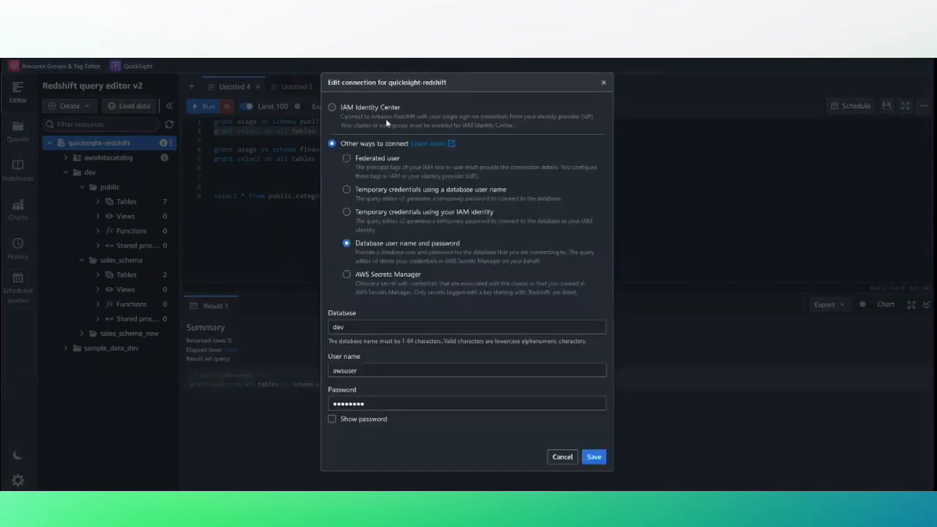
{"action": "left_click", "coordinate": [385, 119]}
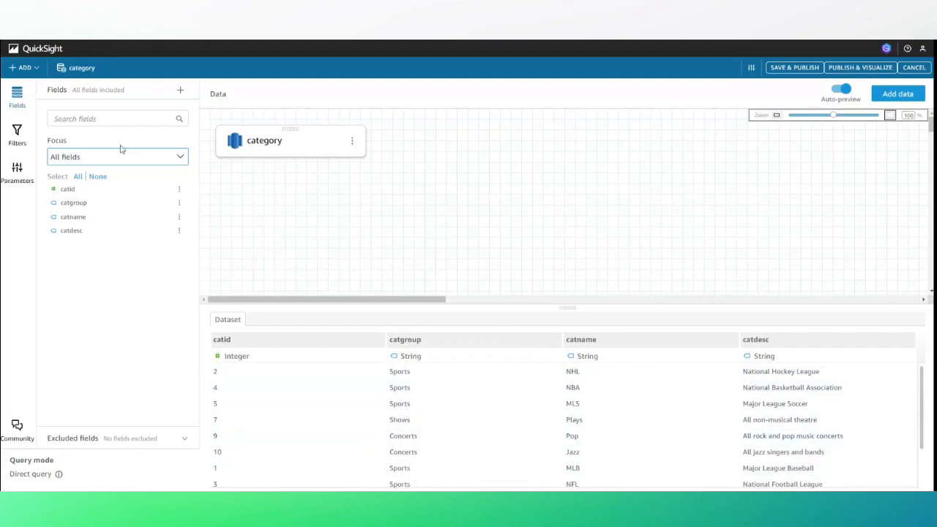
Switch to QuickSight and start a new dataset from the existing Redshift-trusted-identity data source.
{"action": "left_click", "coordinate": [42, 50]}
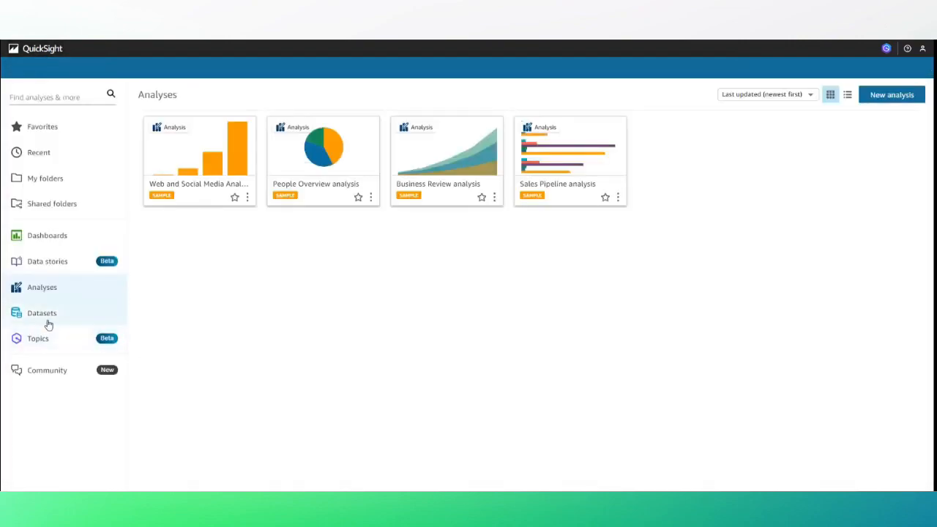
{"action": "left_click", "coordinate": [48, 319]}
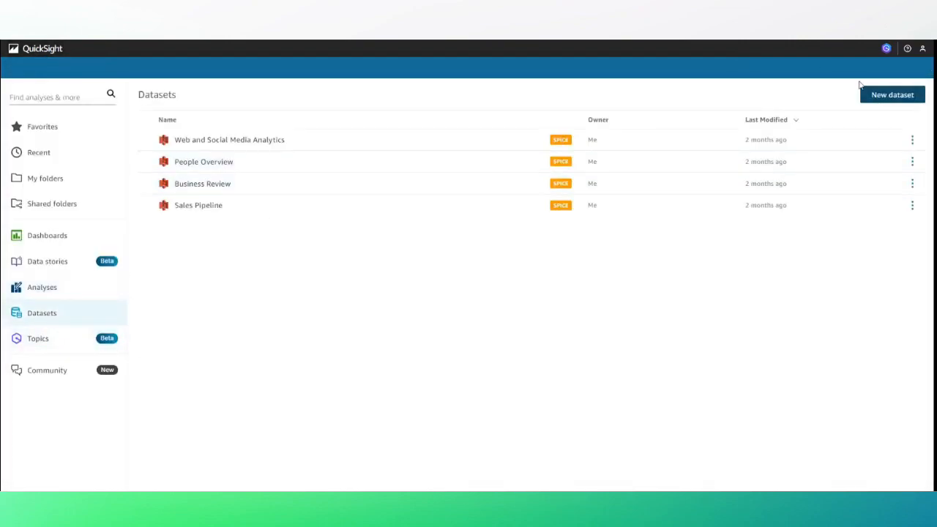
{"action": "left_click", "coordinate": [878, 100]}
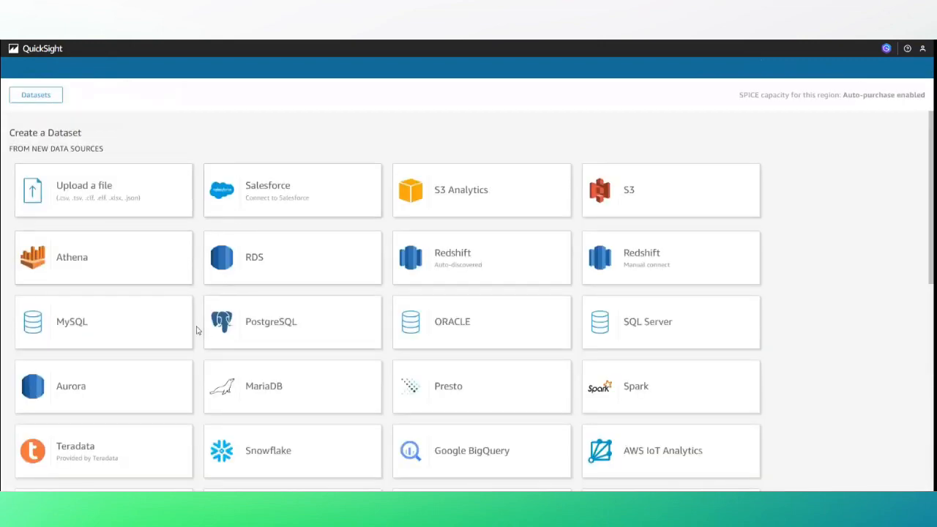
{"action": "scroll", "coordinate": [166, 339], "scroll_direction": "down", "scroll_amount": 10}
{"action": "left_click", "coordinate": [136, 301]}
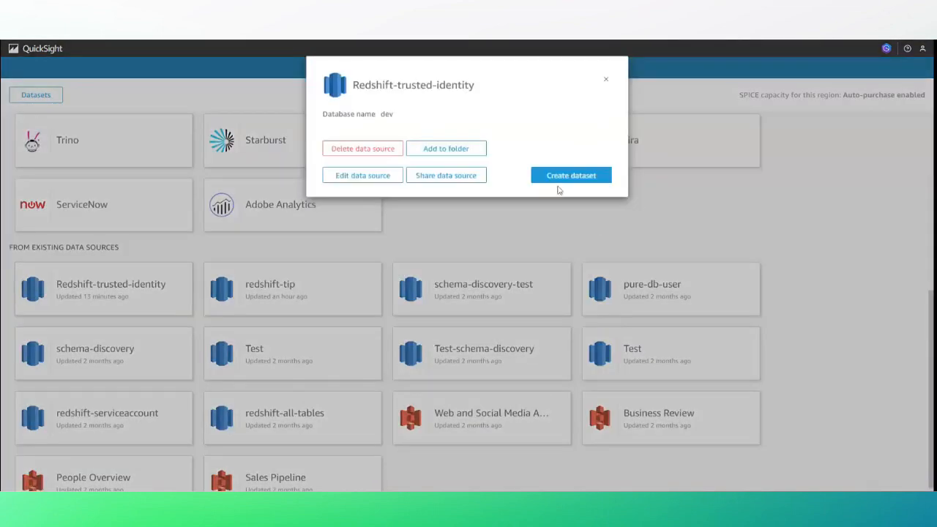
{"action": "left_click", "coordinate": [561, 179]}
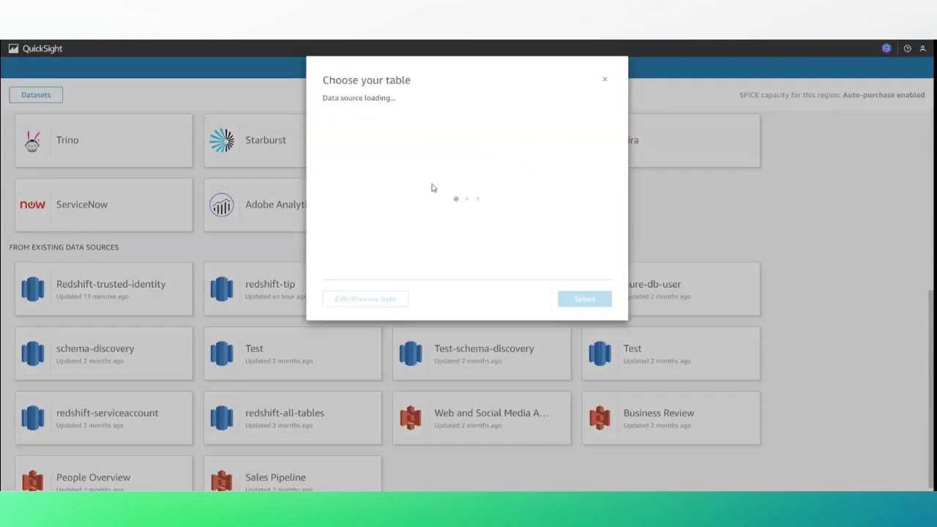
Choose the store_sales table from the sales_schema_new schema and open it for editing and data preview.
{"action": "left_click", "coordinate": [480, 162]}
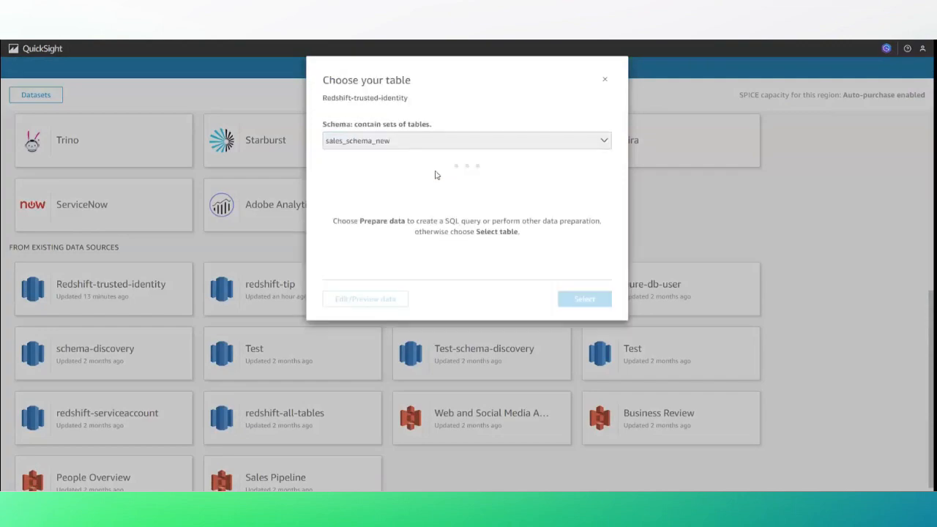
{"action": "left_click", "coordinate": [361, 189]}
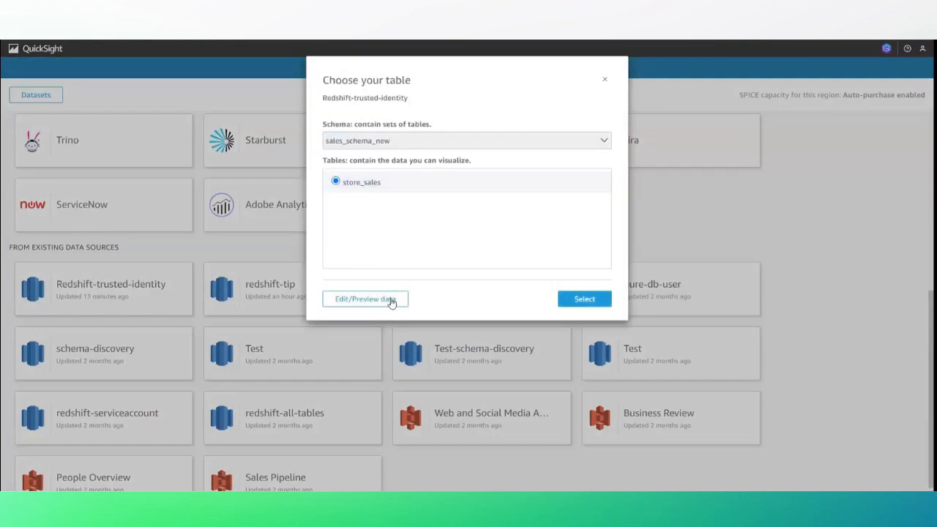
{"action": "left_click", "coordinate": [387, 300]}
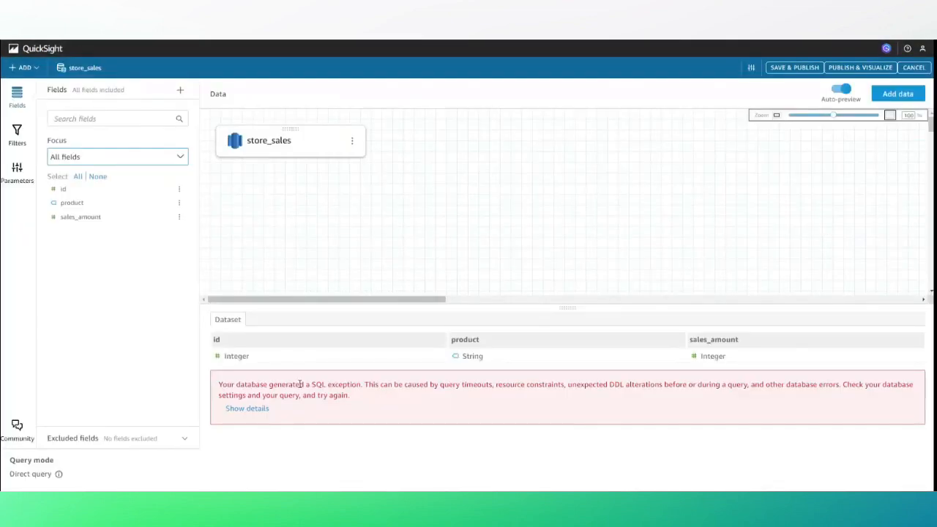
Open the details of the store_sales preview error, highlight the reason given in sourceErrorMessage, and close the details.
{"action": "left_click", "coordinate": [247, 407]}
{"action": "left_click_drag", "start_coordinate": [437, 147], "coordinate": [606, 147]}
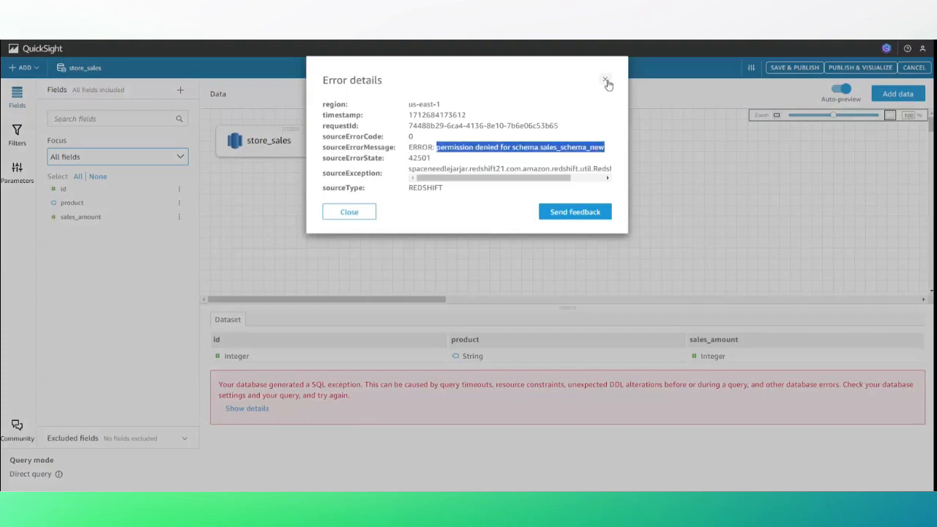
{"action": "left_click", "coordinate": [605, 80]}
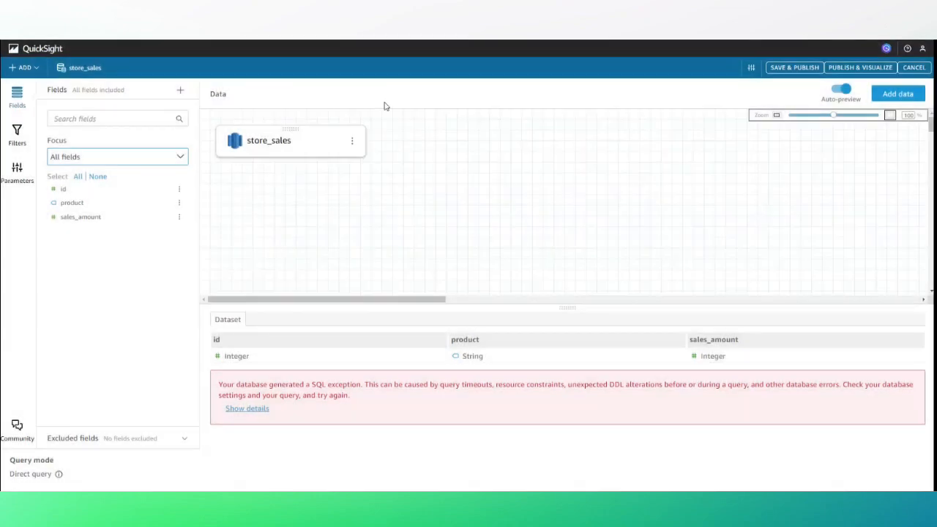
Leave the store_sales dataset, reopen the dataset creation page, and look through the available new and existing data sources.
{"action": "left_click", "coordinate": [56, 49]}
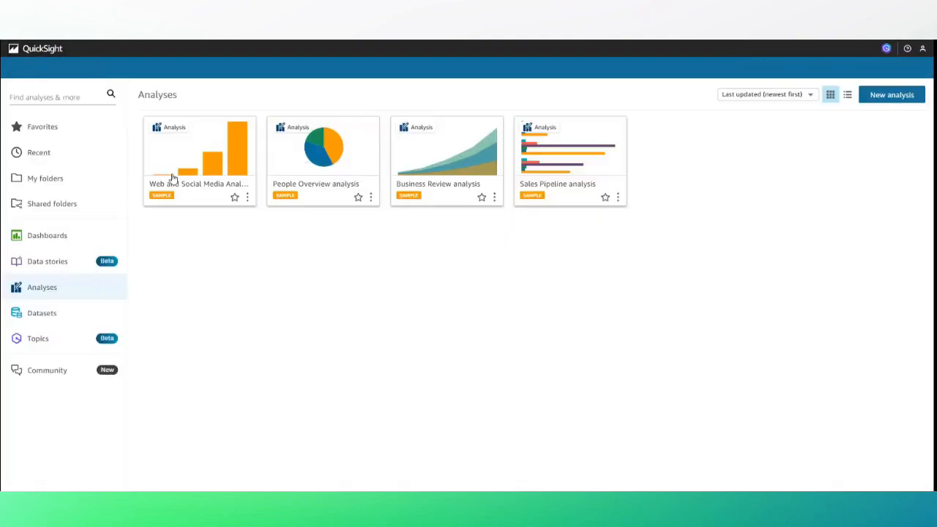
{"action": "left_click", "coordinate": [41, 312]}
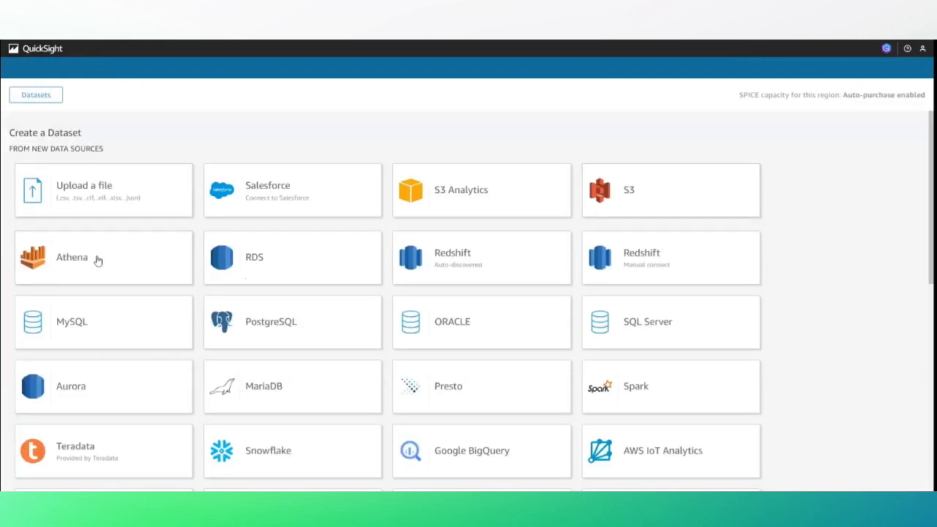
{"action": "scroll", "coordinate": [102, 392], "scroll_direction": "down", "scroll_amount": 5}
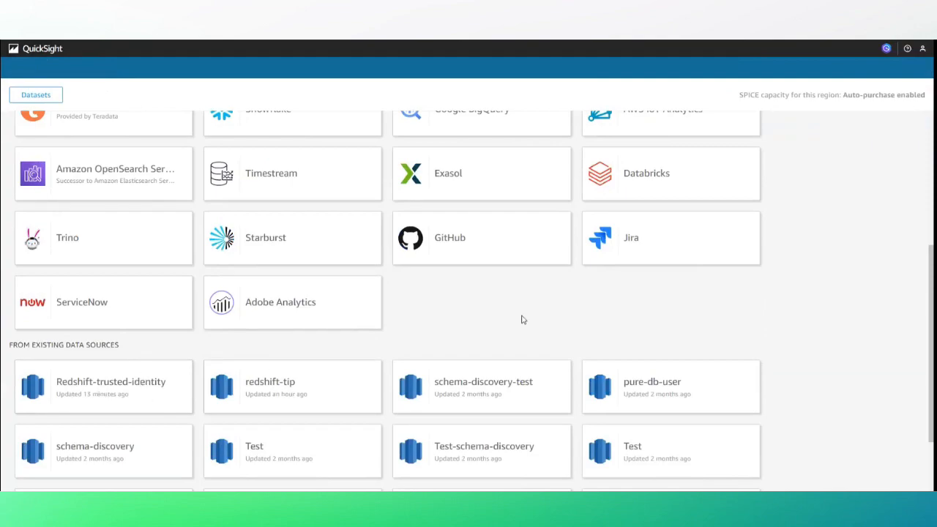
{"action": "scroll", "coordinate": [483, 191], "scroll_direction": "up", "scroll_amount": 2}
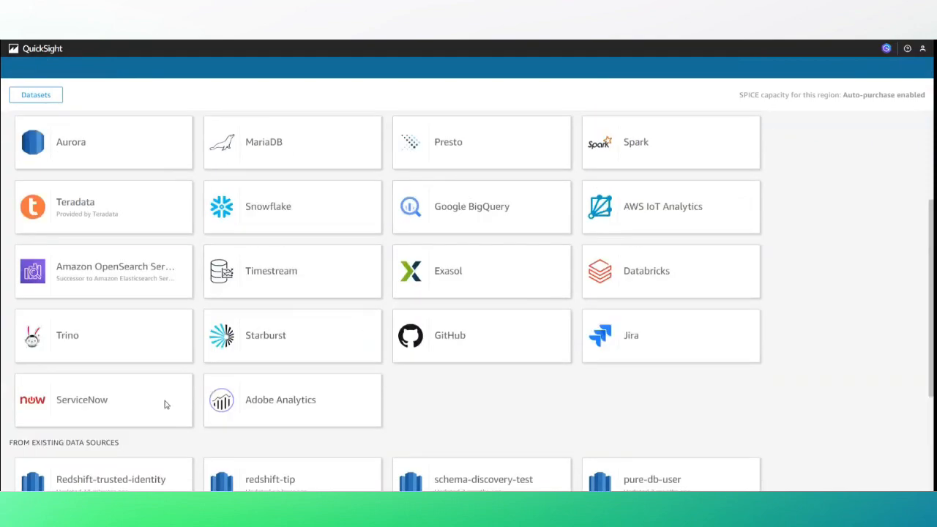
{"action": "scroll", "coordinate": [132, 396], "scroll_direction": "down", "scroll_amount": 2}
{"action": "scroll", "coordinate": [101, 390], "scroll_direction": "down", "scroll_amount": 1}
{"action": "scroll", "coordinate": [434, 273], "scroll_direction": "up", "scroll_amount": 4}
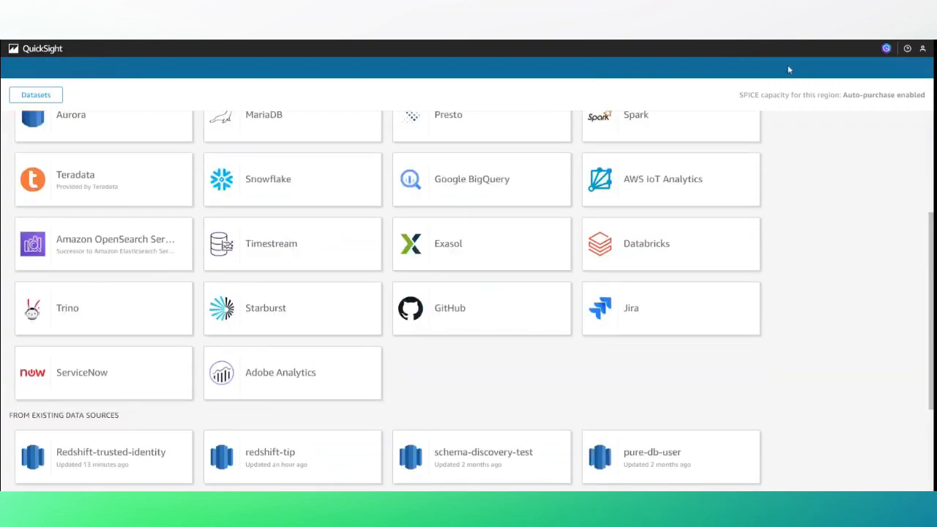
Start a new auto-discovered Redshift data source named redshift-db-user and choose quicksight-redshift as its instance.
{"action": "scroll", "coordinate": [439, 191], "scroll_direction": "up", "scroll_amount": 1}
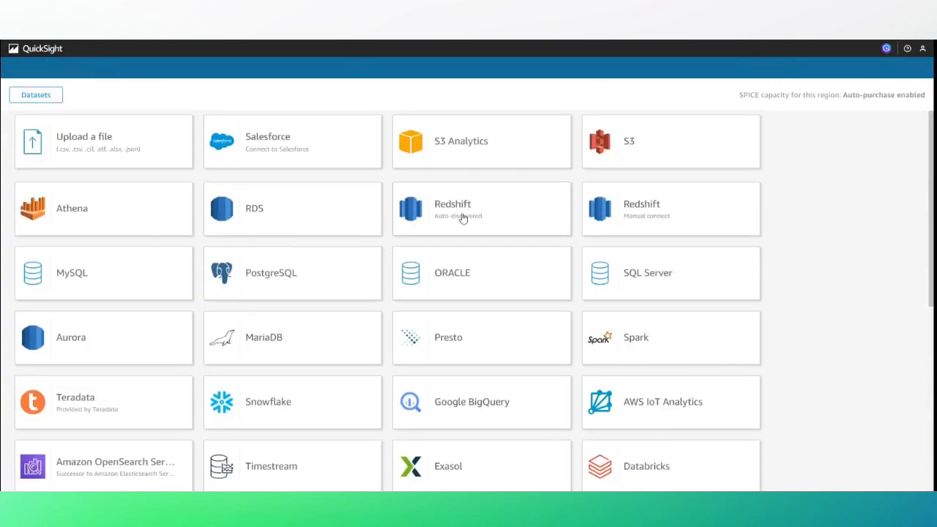
{"action": "left_click", "coordinate": [485, 228]}
{"action": "left_click", "coordinate": [461, 120]}
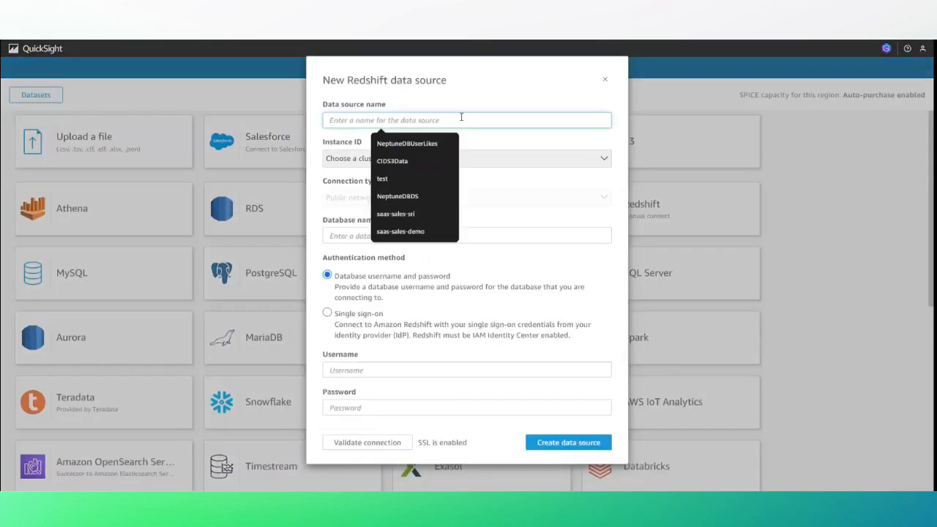
{"action": "type", "text": "redhs"}
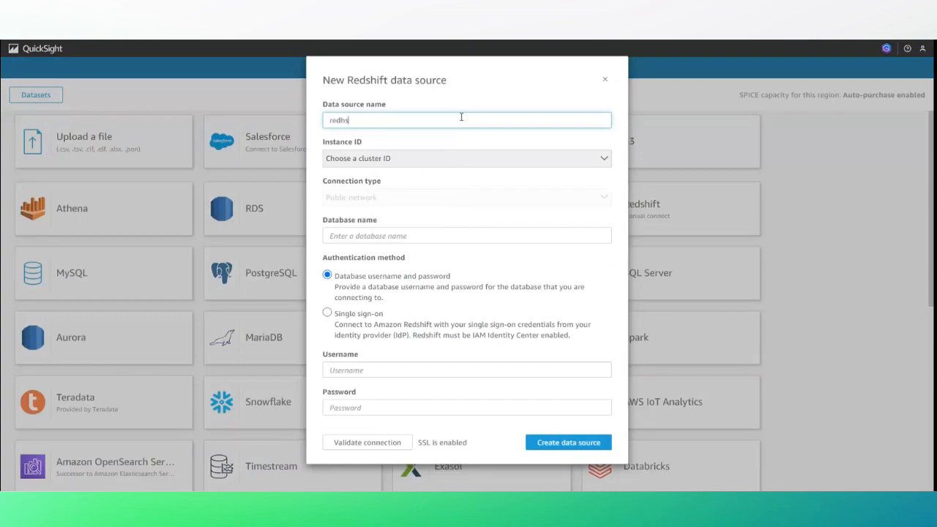
{"action": "type", "text": "hift-db-user"}
{"action": "key", "text": "Tab"}
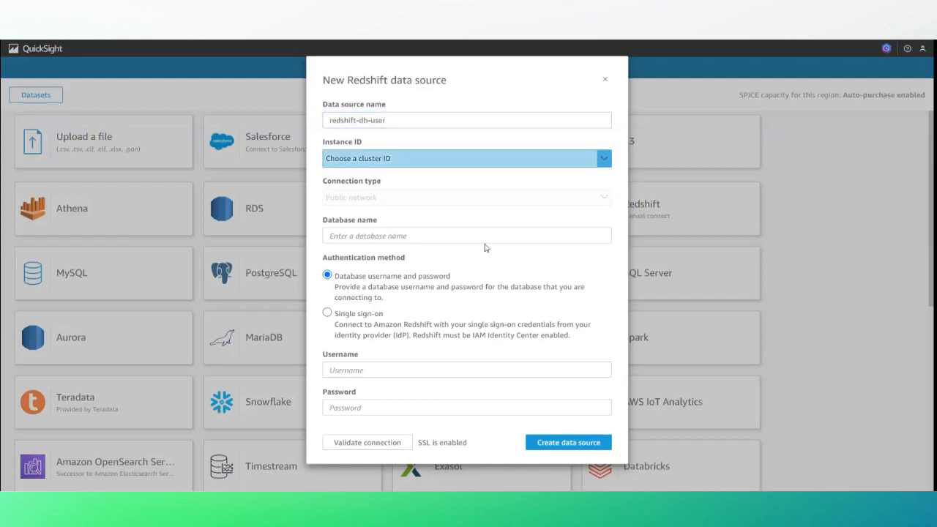
{"action": "left_click", "coordinate": [445, 164]}
{"action": "left_click", "coordinate": [412, 177]}
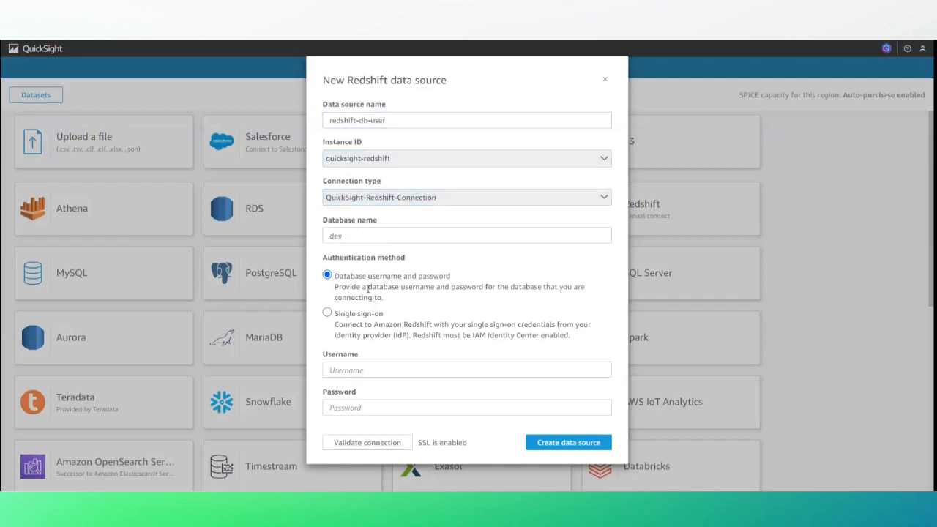
Enter awsuser as the database username with the database password, validate the connection, and create the data source.
{"action": "left_click", "coordinate": [401, 370]}
{"action": "type", "text": "aws"}
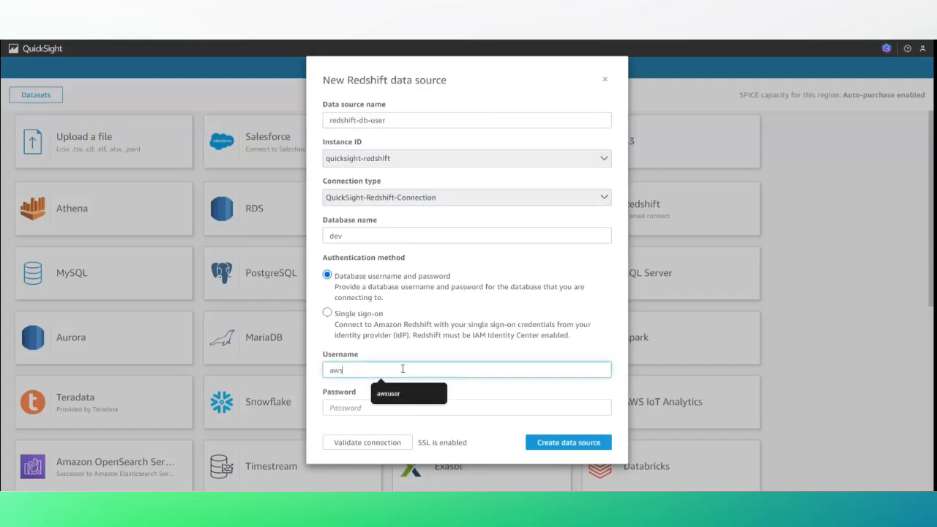
{"action": "key", "text": "Down"}
{"action": "key", "text": "Tab"}
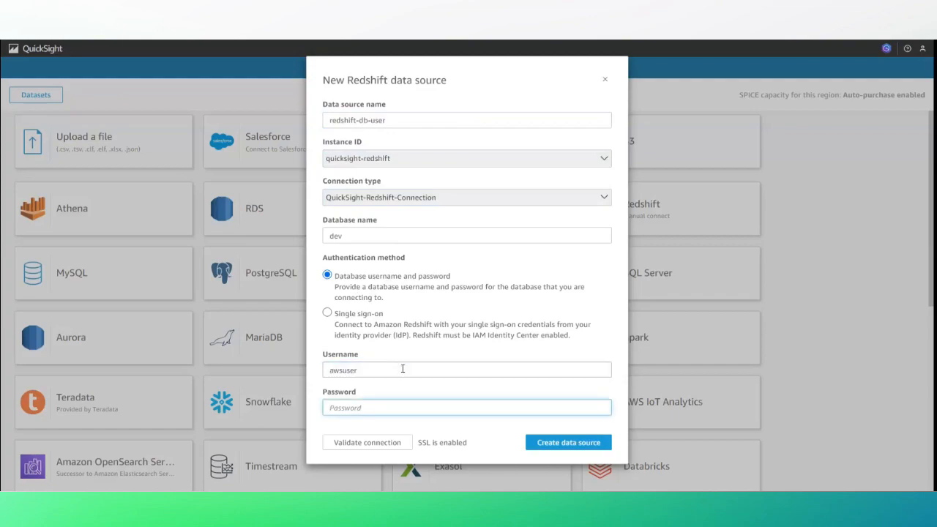
{"action": "type", "text": "**"}
{"action": "left_click", "coordinate": [378, 446]}
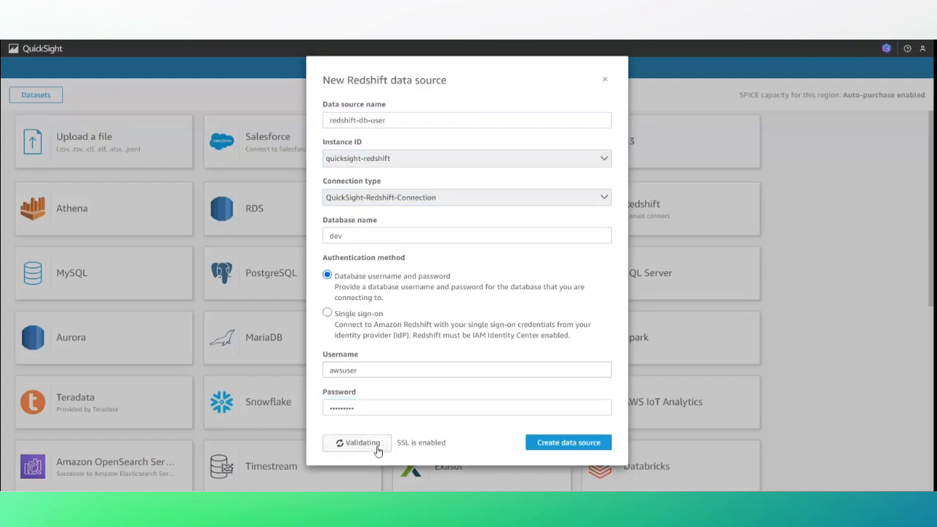
{"action": "left_click", "coordinate": [568, 442]}
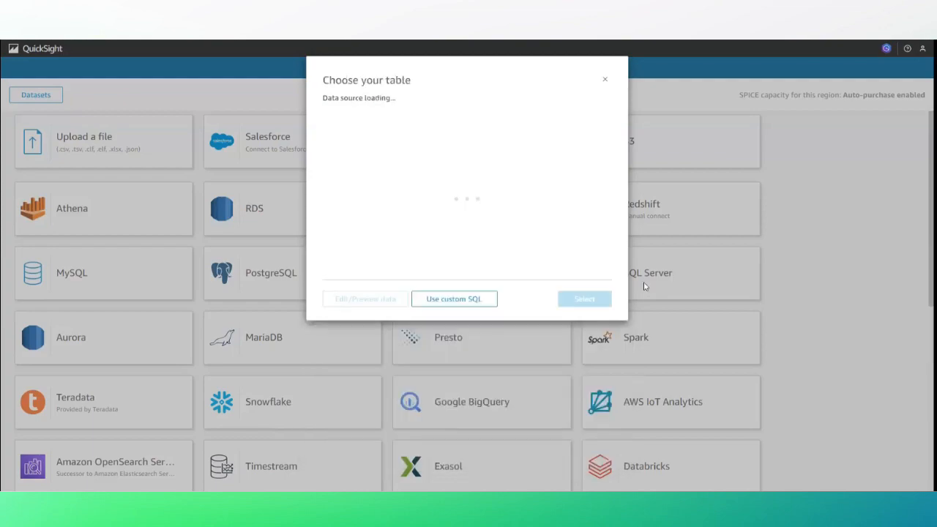
Choose the revenue table from sales_schema and open it for editing and data preview.
{"action": "left_click", "coordinate": [463, 146]}
{"action": "left_click", "coordinate": [377, 176]}
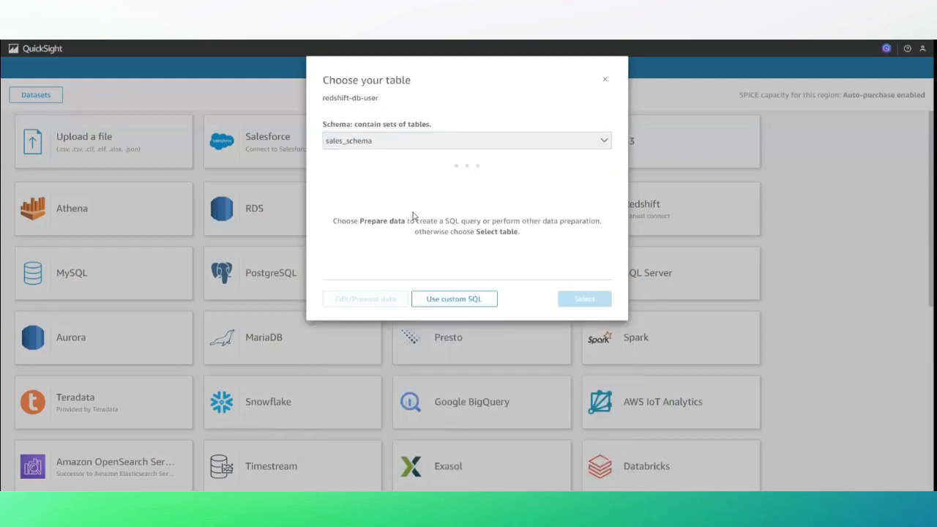
{"action": "left_click", "coordinate": [359, 184]}
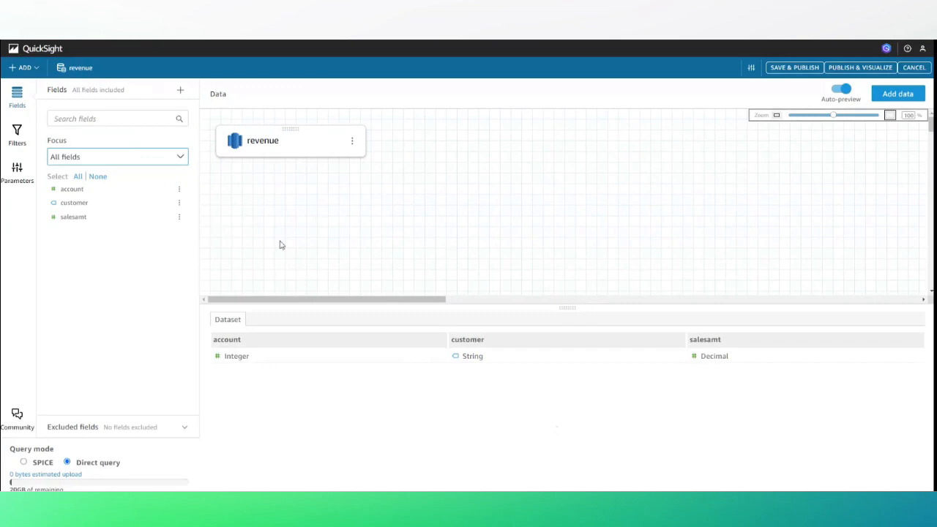
Check which account is signed in to QuickSight, then cancel the revenue dataset without saving it.
{"action": "left_click", "coordinate": [922, 49]}
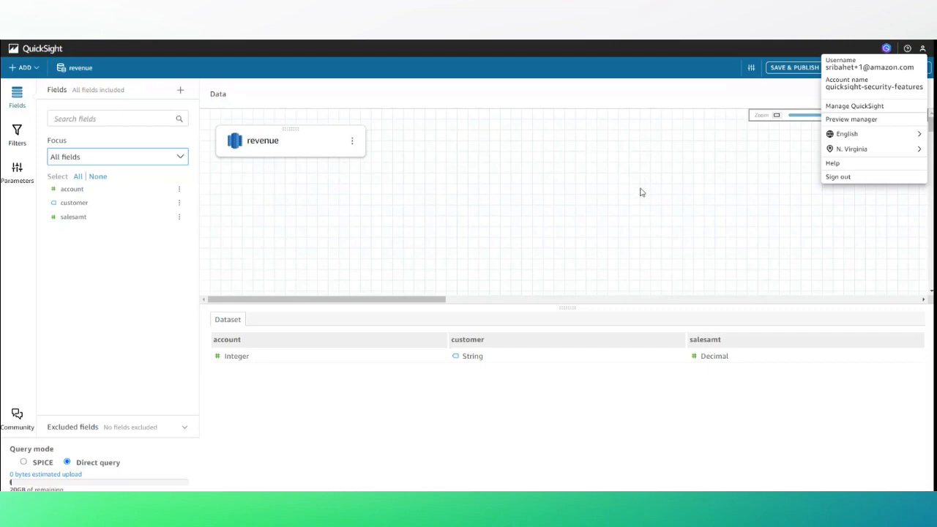
{"action": "left_click", "coordinate": [642, 193]}
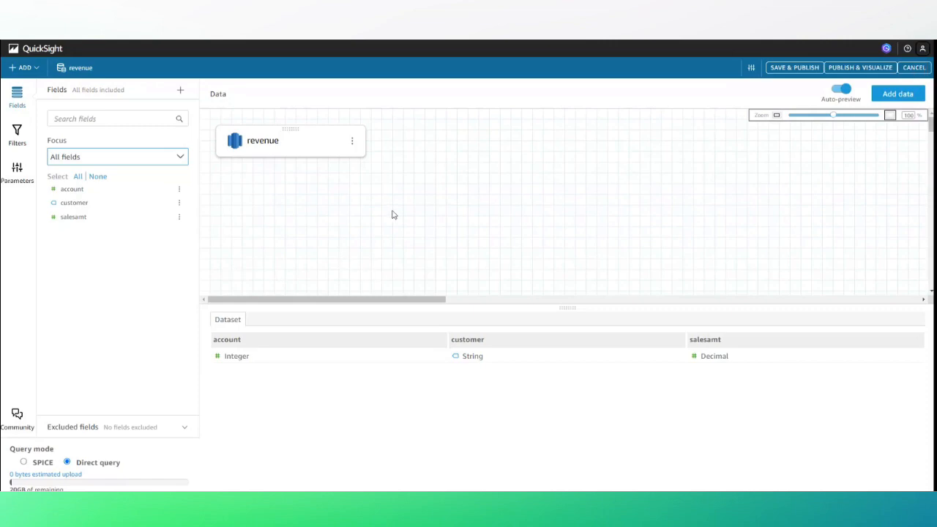
{"action": "left_click", "coordinate": [912, 70]}
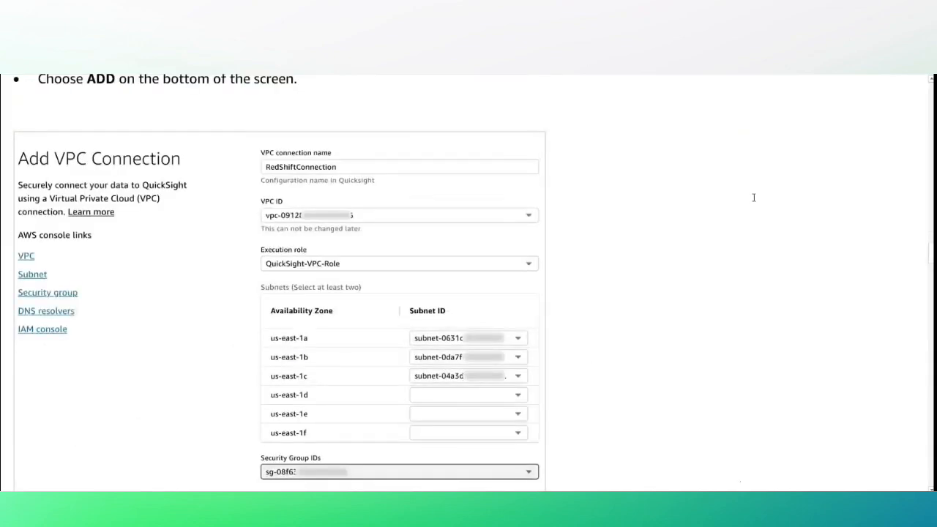
Look back through the blog document to the Solution Overview and examine the authentication flow steps and architecture diagram.
{"action": "scroll", "coordinate": [753, 198], "scroll_direction": "up", "scroll_amount": 13}
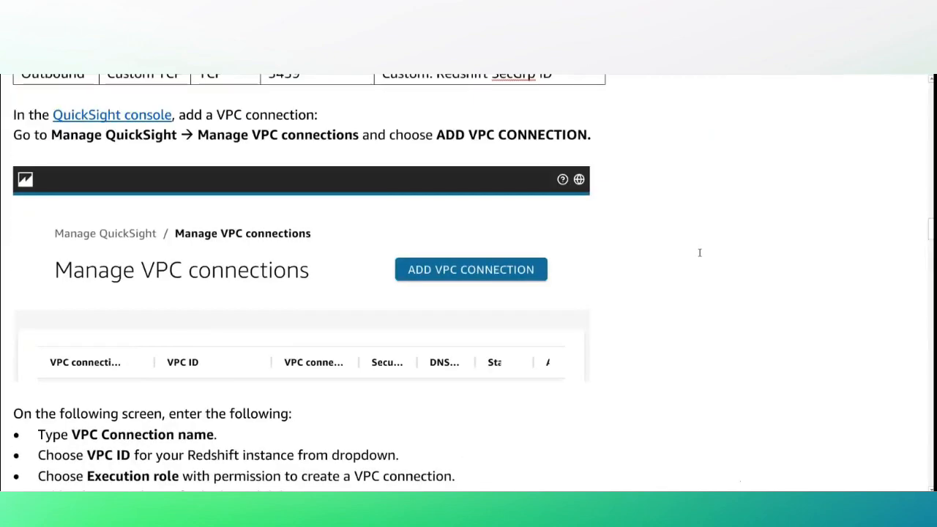
{"action": "scroll", "coordinate": [695, 255], "scroll_direction": "up", "scroll_amount": 12}
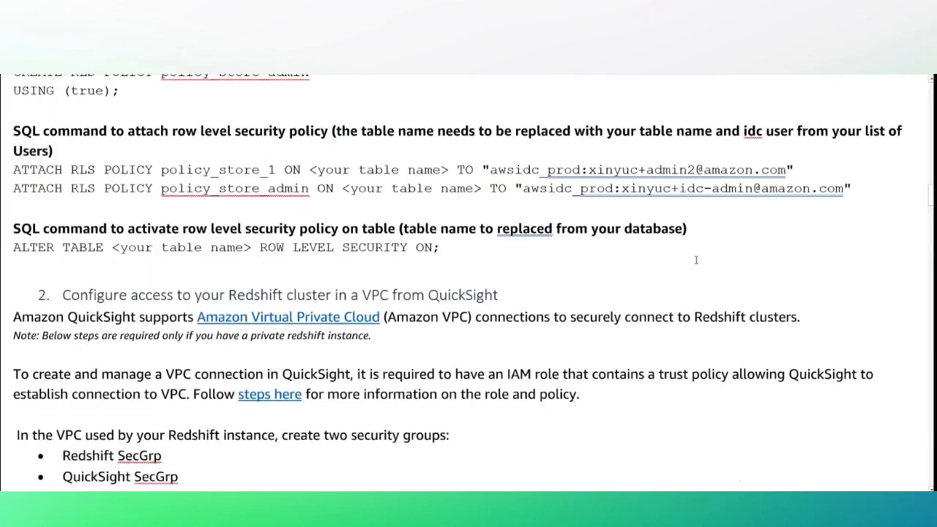
{"action": "scroll", "coordinate": [685, 259], "scroll_direction": "up", "scroll_amount": 10}
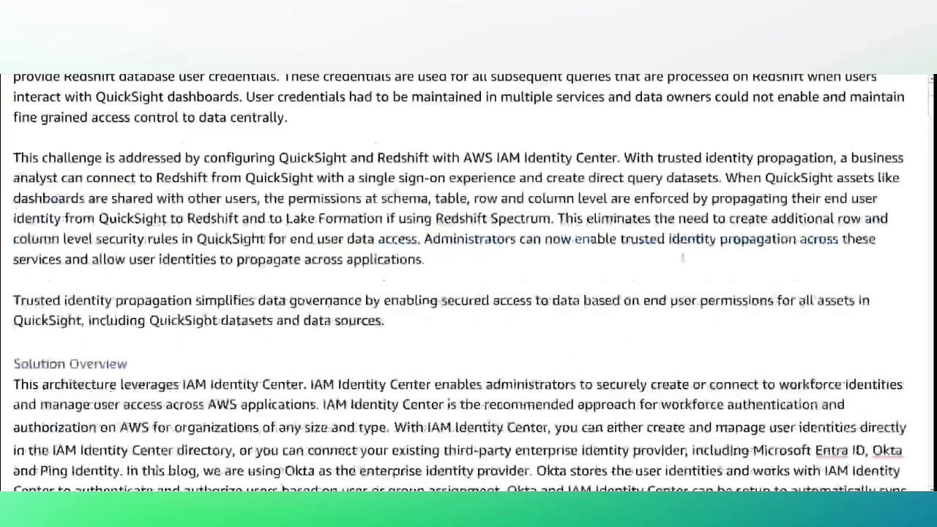
{"action": "scroll", "coordinate": [681, 256], "scroll_direction": "down", "scroll_amount": 6}
{"action": "scroll", "coordinate": [676, 254], "scroll_direction": "down", "scroll_amount": 4}
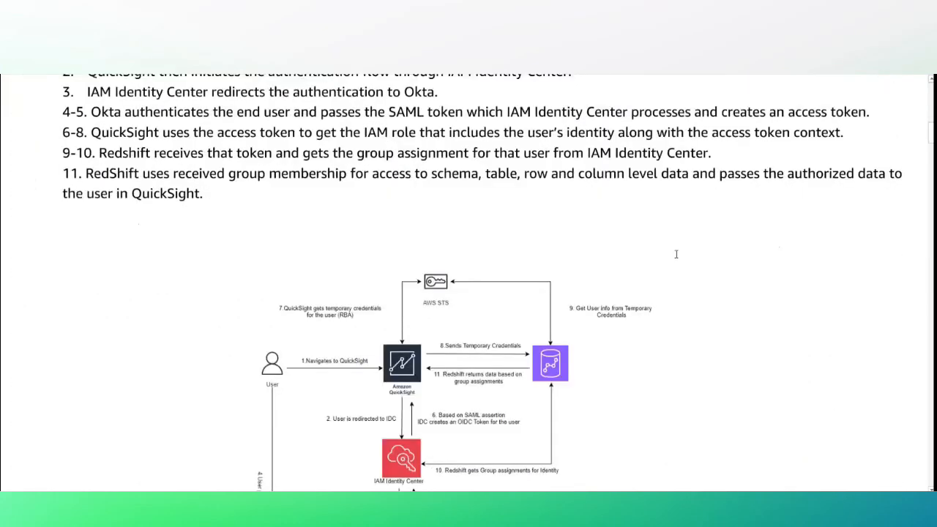